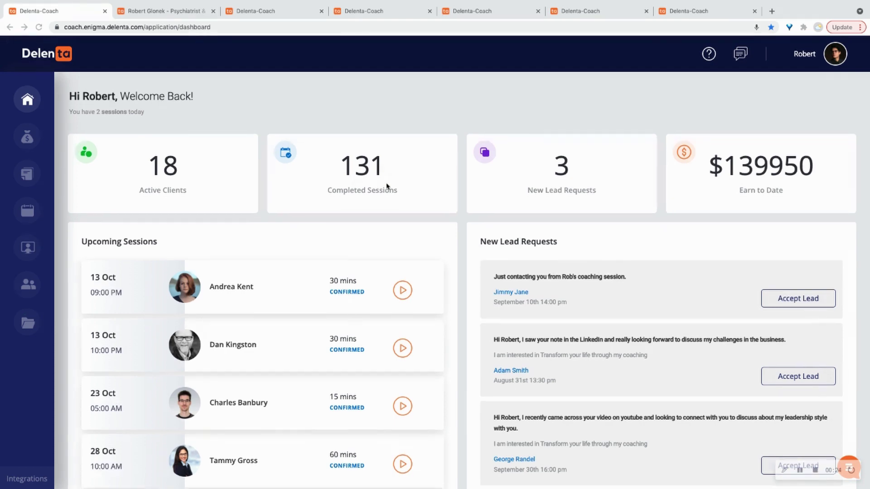
scroll(387, 176, "down", 1)
scroll(387, 185, "up", 1)
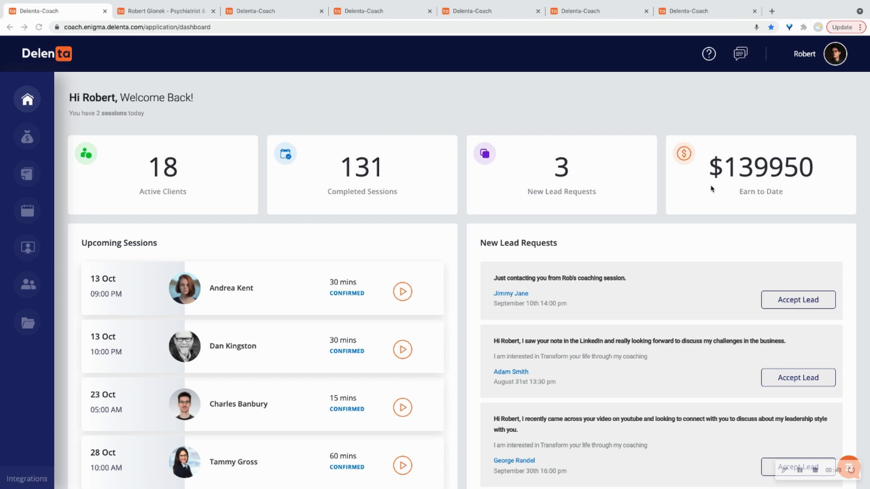
scroll(201, 89, "down", 3)
scroll(200, 89, "down", 1)
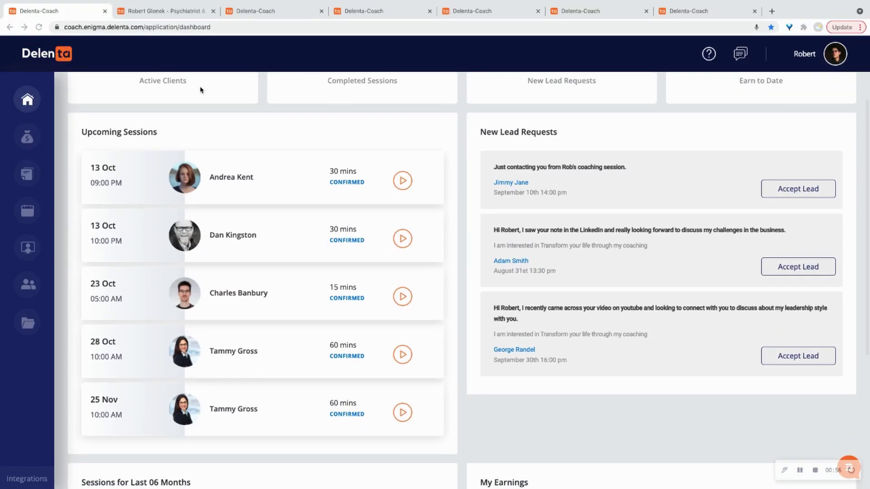
scroll(354, 122, "down", 1)
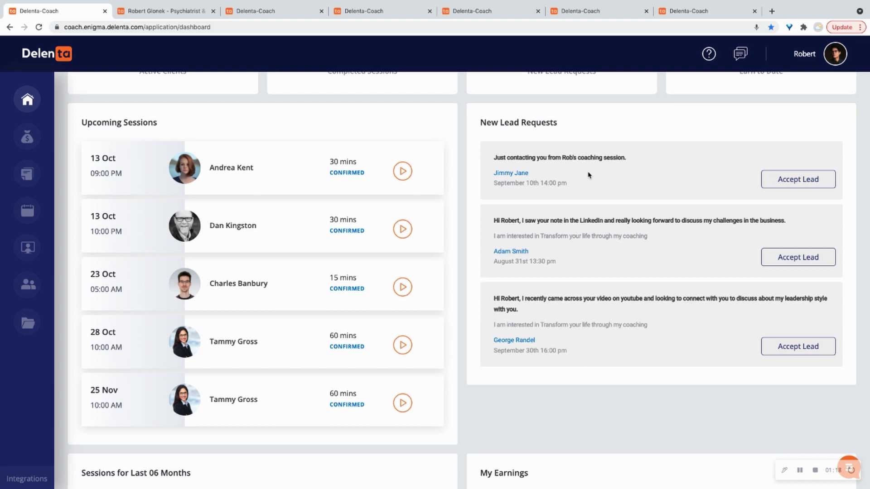
scroll(588, 175, "down", 5)
scroll(588, 174, "up", 1)
scroll(589, 175, "up", 1)
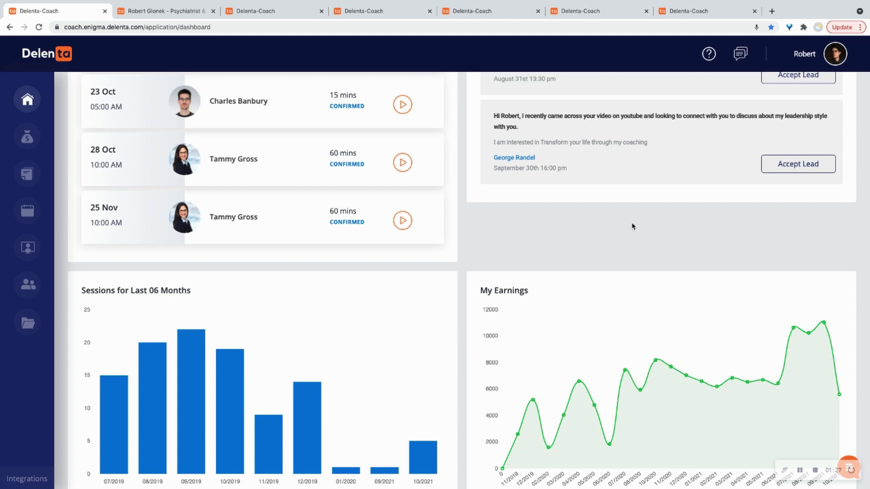
scroll(633, 226, "up", 5)
scroll(204, 170, "up", 3)
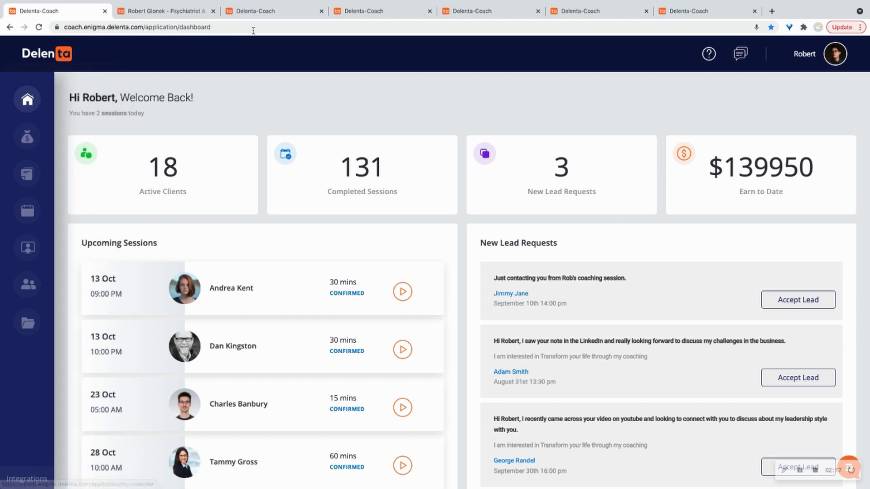
Step: Review My Money earnings and package sales from the coach dashboard, then go to Coaching Packages
left_click(283, 12)
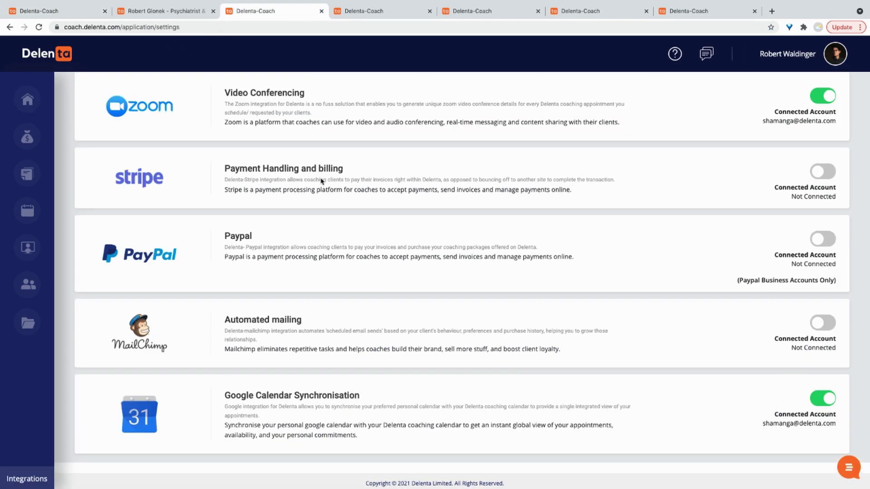
scroll(321, 182, "up", 1)
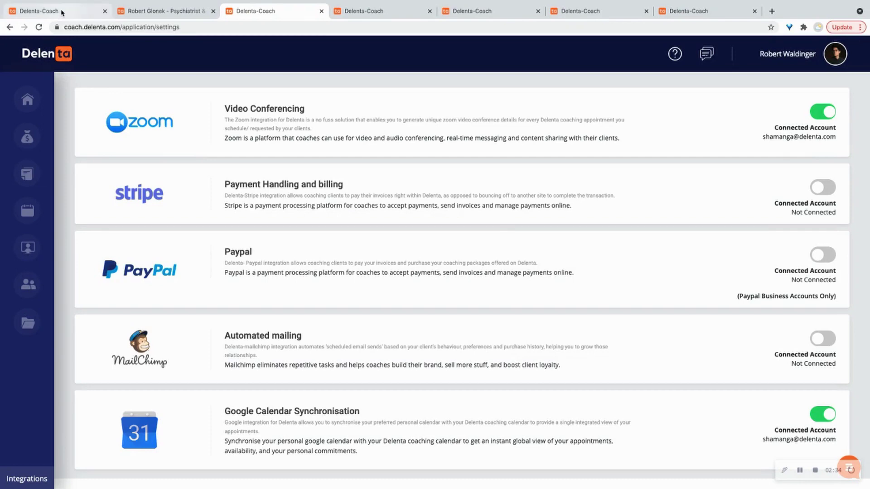
left_click(62, 12)
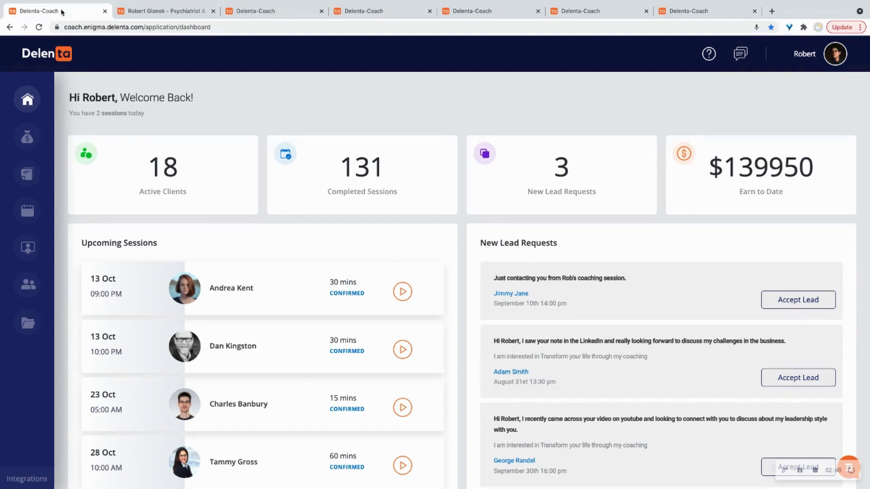
mouse_move(28, 138)
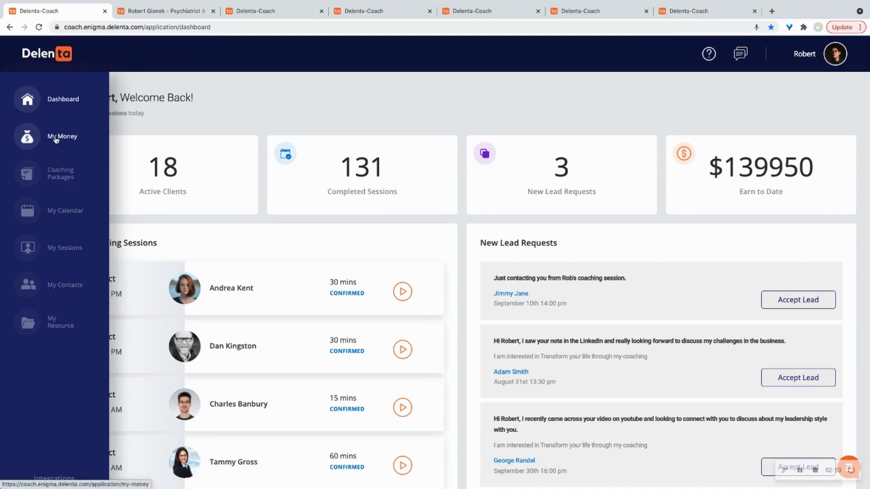
left_click(56, 138)
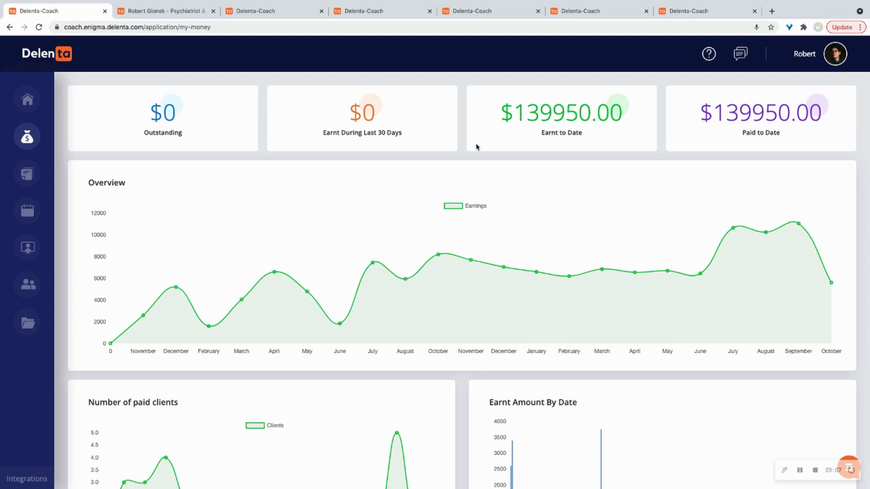
scroll(476, 145, "down", 3)
scroll(477, 147, "down", 3)
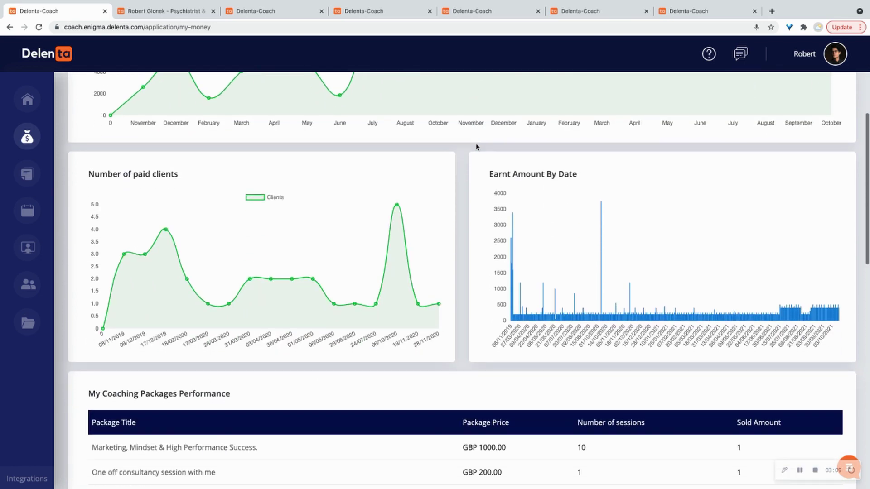
scroll(476, 147, "down", 3)
scroll(241, 244, "down", 4)
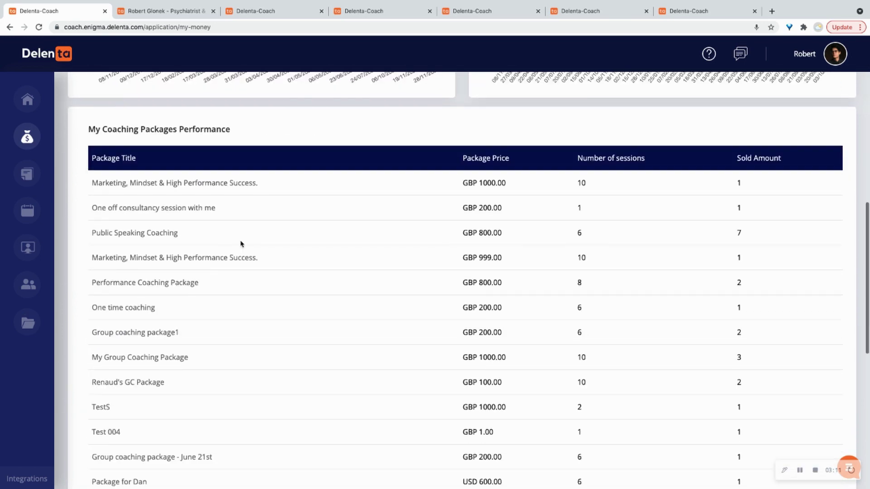
scroll(240, 244, "down", 3)
scroll(241, 243, "down", 4)
scroll(241, 243, "up", 2)
scroll(241, 244, "up", 2)
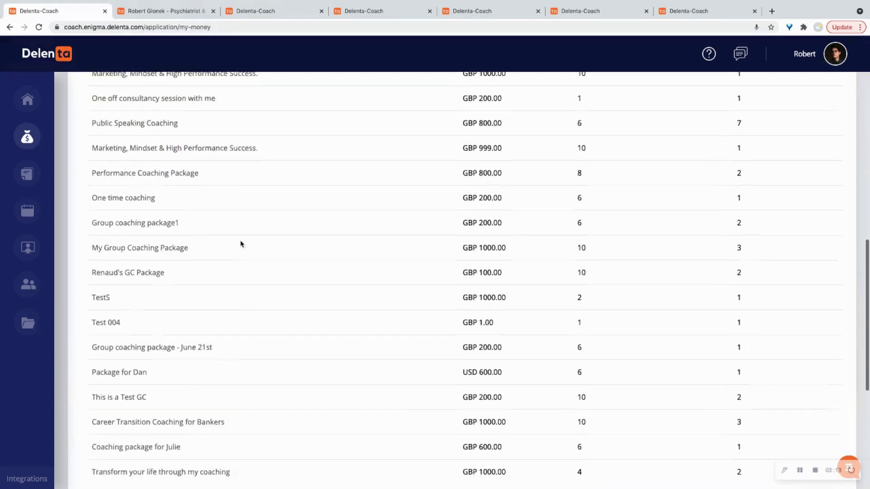
scroll(241, 243, "up", 5)
left_click(28, 174)
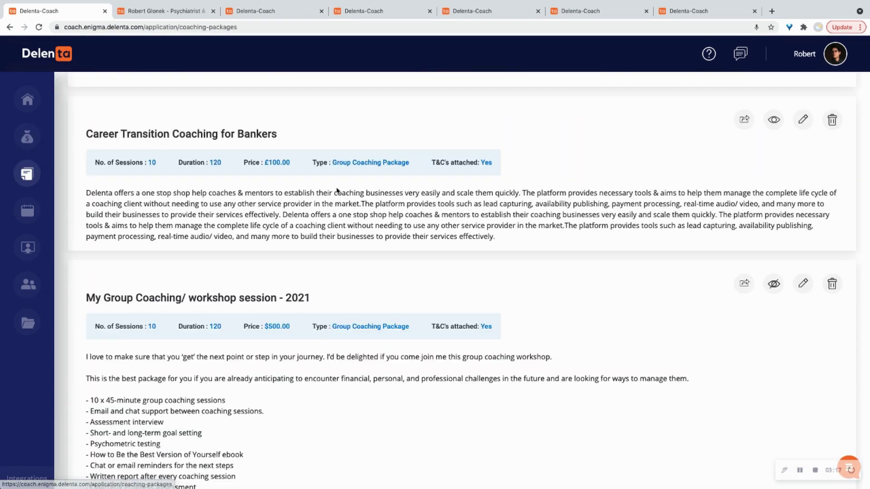
scroll(337, 191, "up", 4)
scroll(336, 191, "up", 3)
scroll(336, 191, "up", 3)
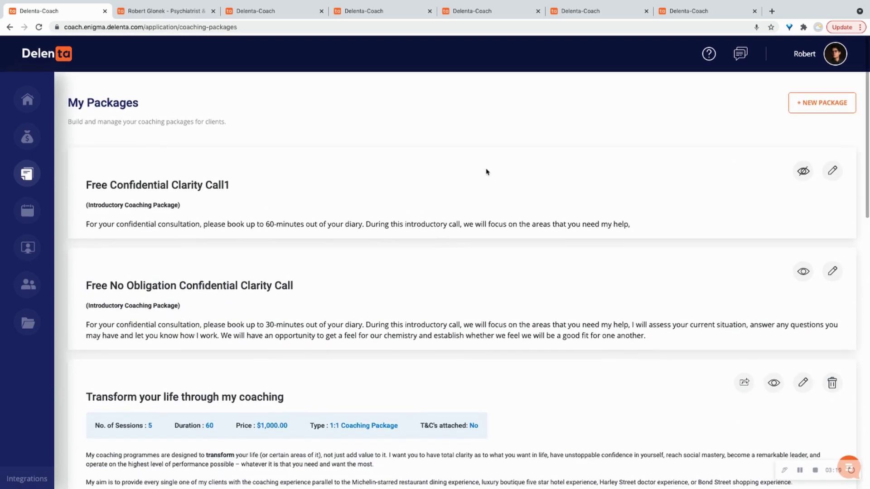
left_click(821, 102)
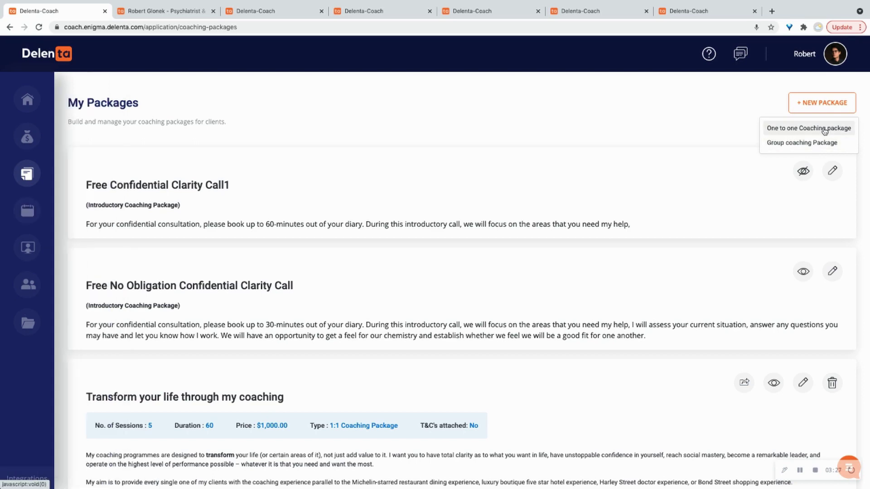
left_click(809, 128)
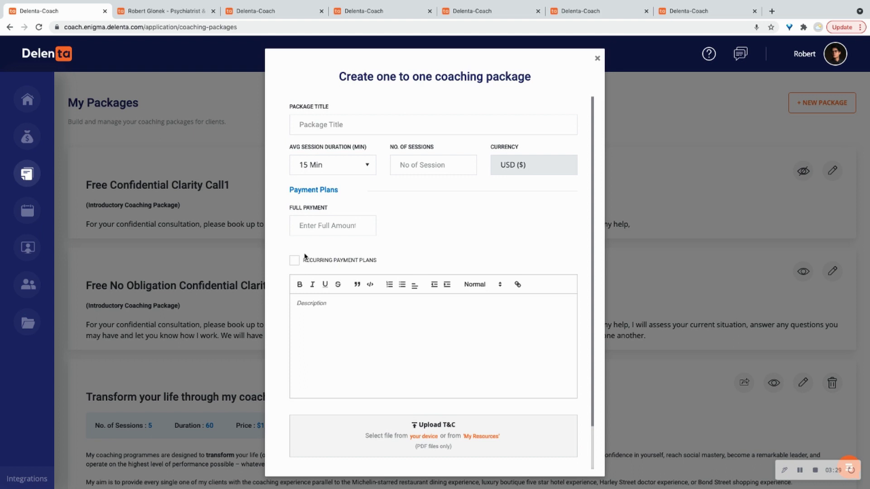
left_click(294, 260)
scroll(391, 262, "down", 1)
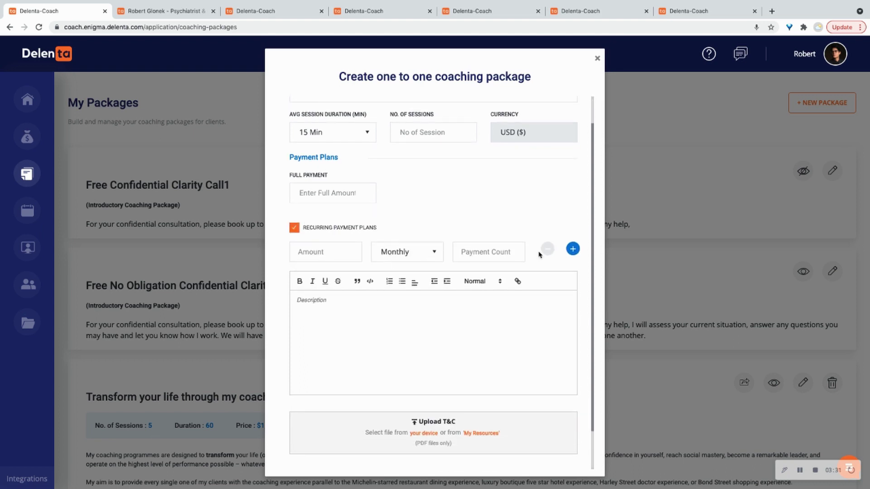
left_click(573, 249)
left_click(573, 279)
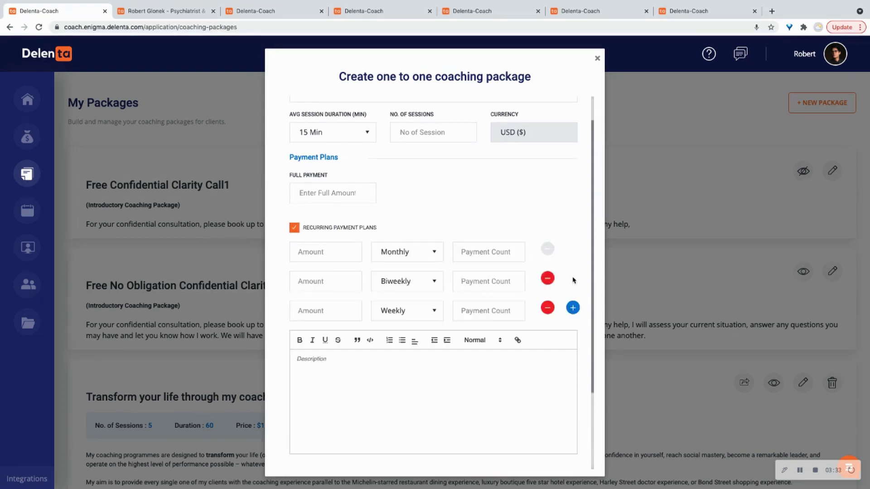
left_click(573, 308)
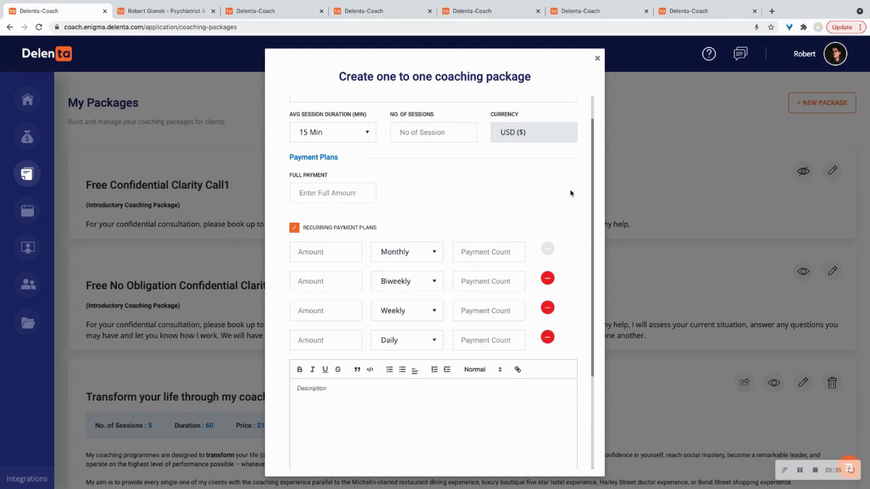
left_click(596, 60)
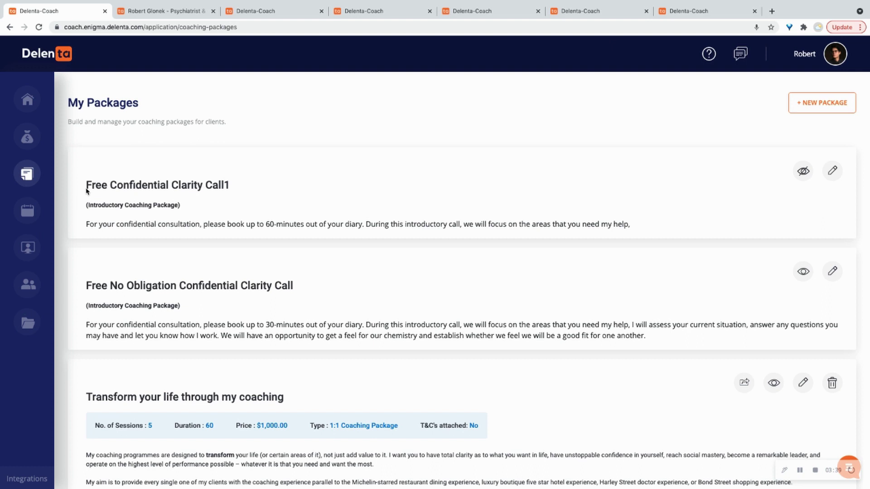
Step: Show My Calendar with the October 2021 appointments and availability
left_click(27, 211)
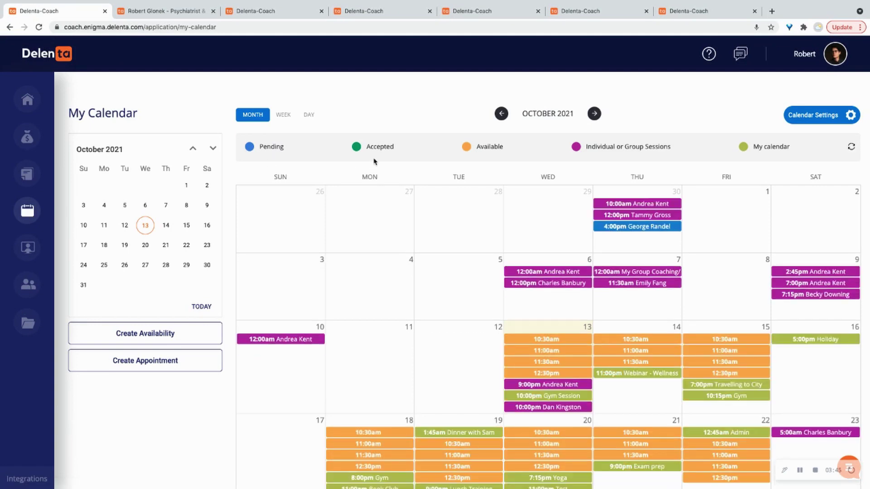
scroll(374, 161, "down", 1)
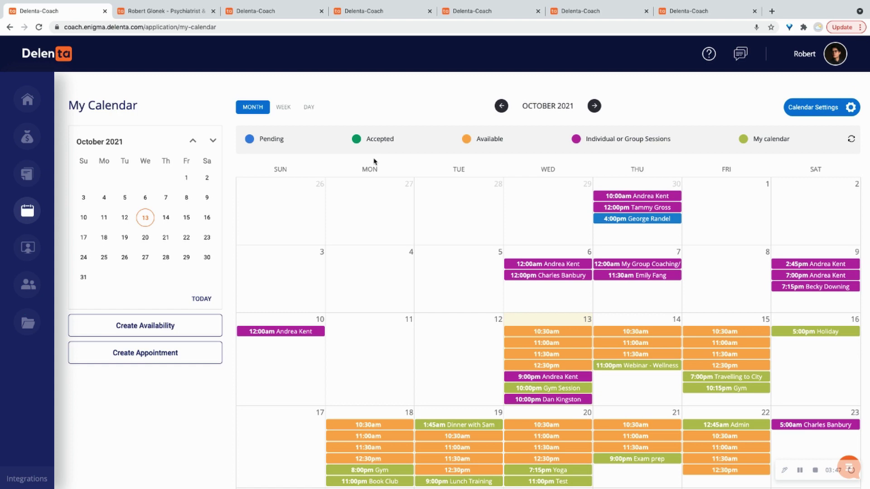
scroll(374, 161, "down", 1)
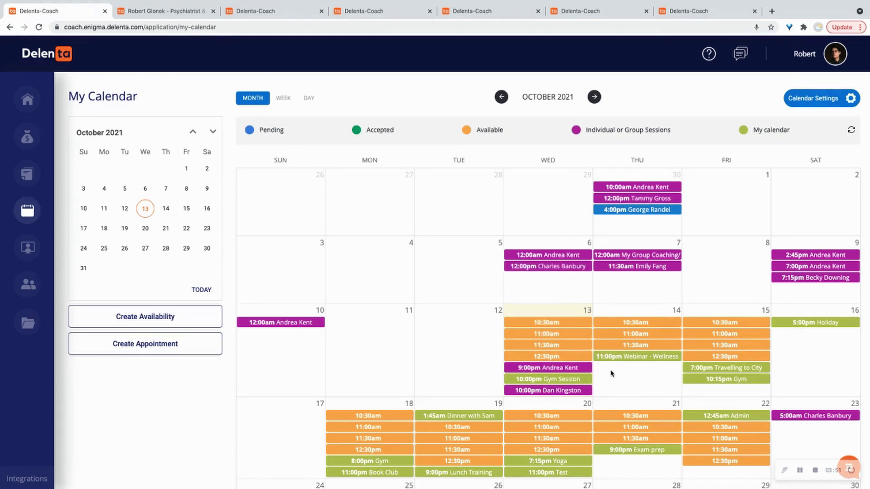
scroll(611, 374, "down", 1)
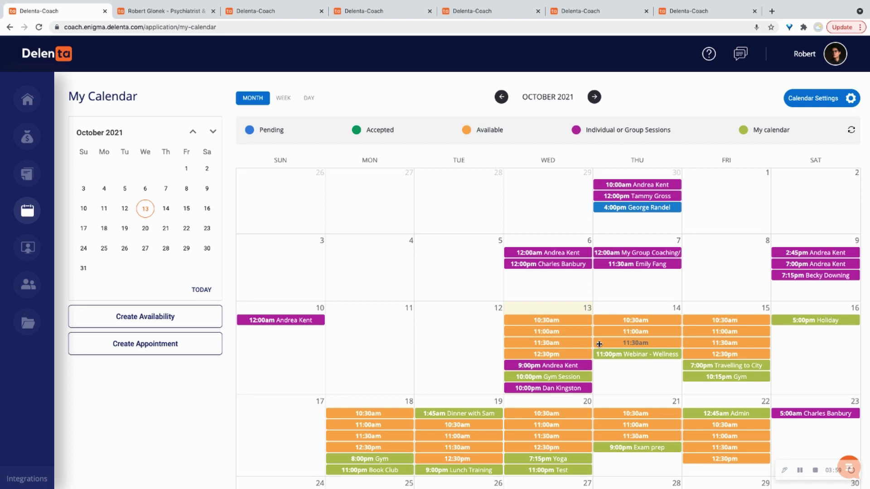
scroll(599, 344, "down", 1)
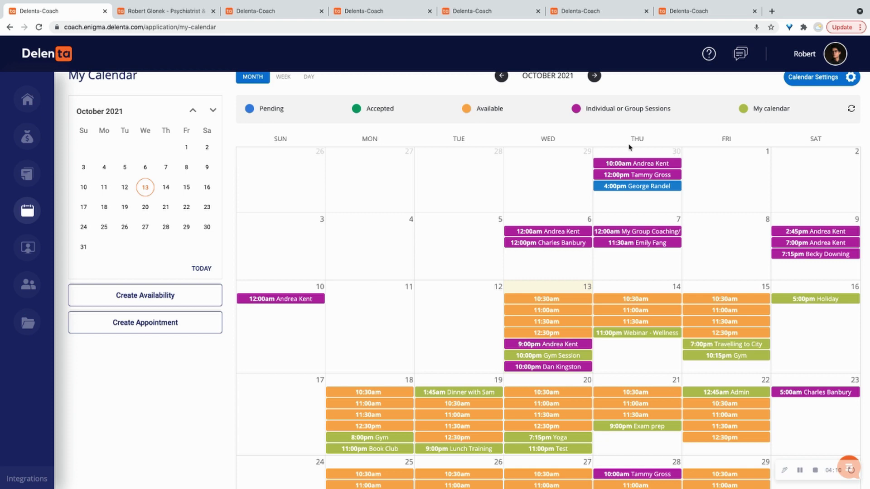
scroll(798, 126, "up", 1)
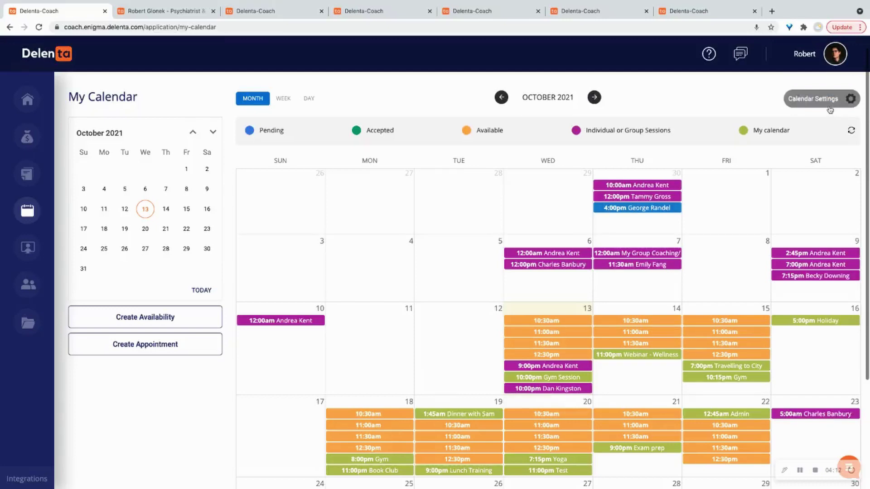
Step: Review the Calendar Settings panel (working hours, availability, same-day booking) and close it
left_click(823, 99)
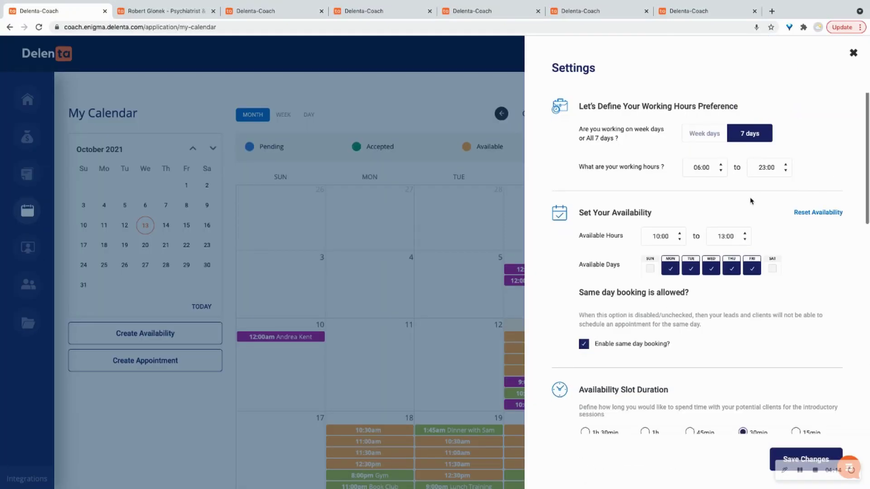
scroll(750, 201, "down", 1)
scroll(750, 201, "up", 1)
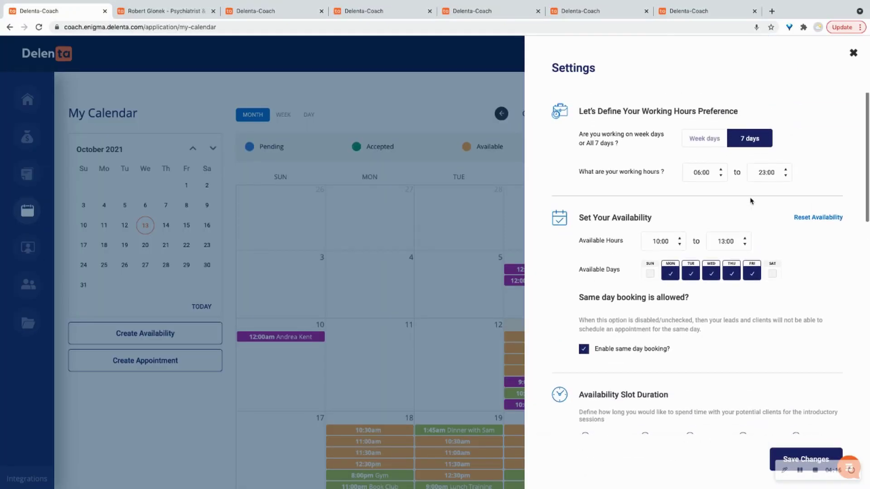
scroll(751, 201, "down", 3)
scroll(751, 201, "down", 3)
scroll(751, 202, "down", 2)
scroll(750, 201, "down", 2)
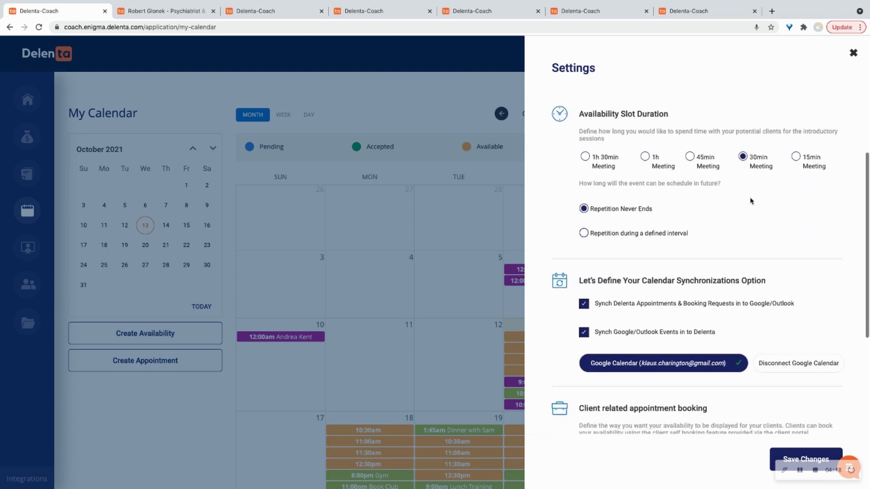
scroll(751, 202, "down", 2)
scroll(751, 201, "down", 2)
scroll(751, 201, "down", 2)
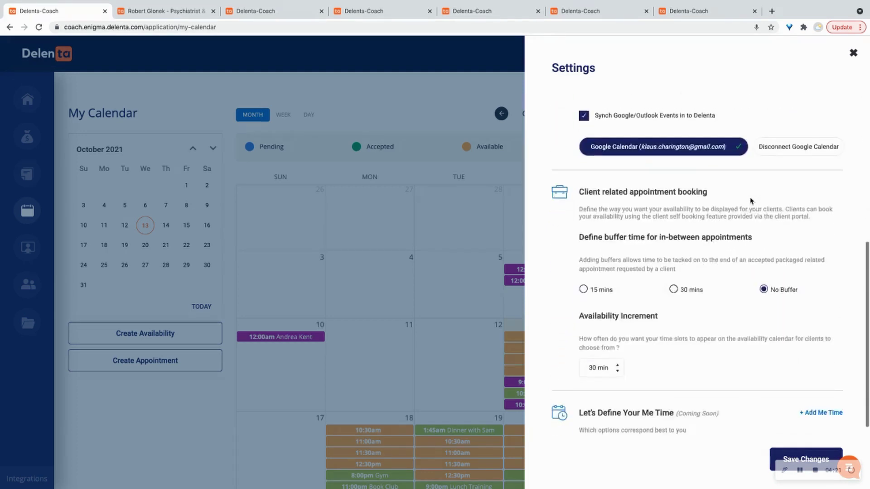
scroll(751, 201, "down", 2)
scroll(750, 202, "down", 2)
scroll(751, 201, "down", 1)
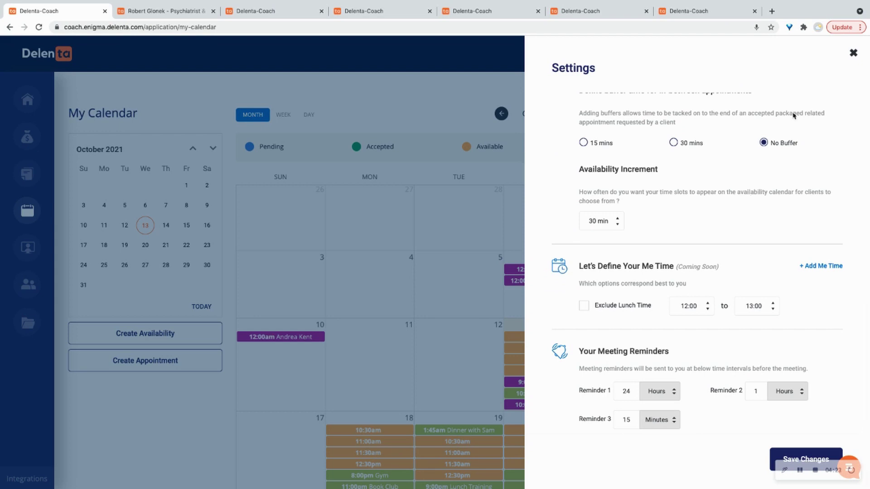
left_click(853, 53)
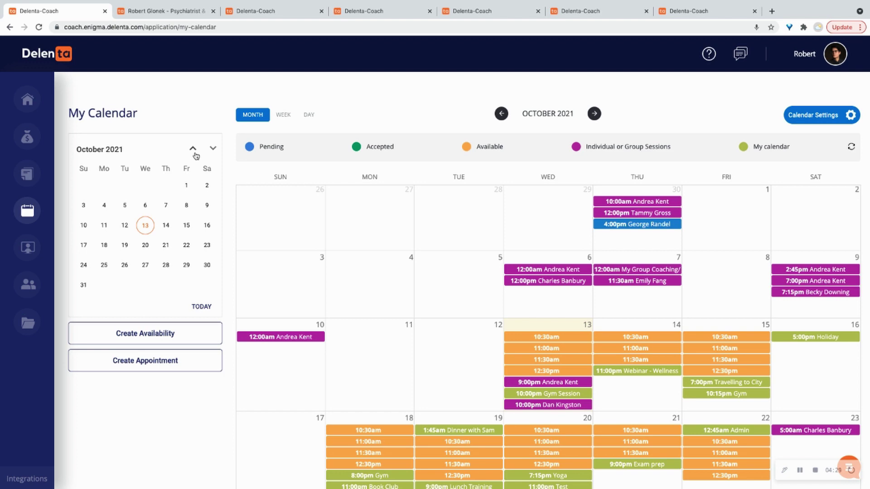
mouse_move(27, 248)
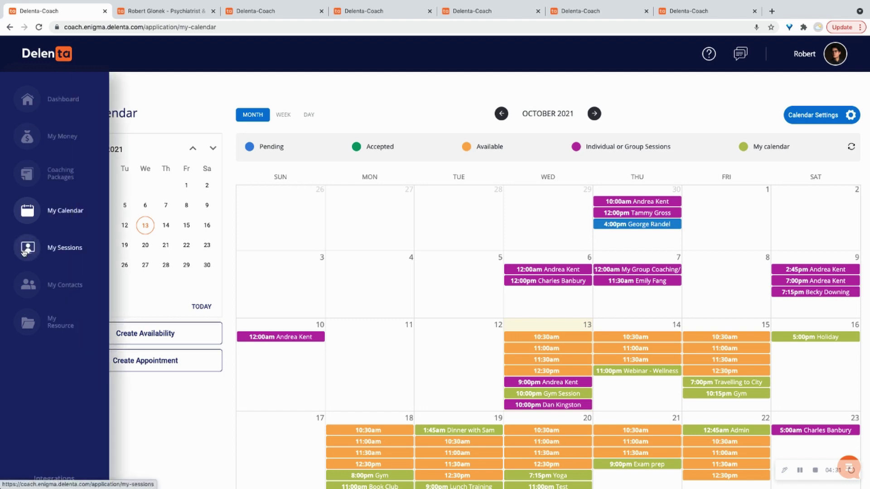
left_click(164, 12)
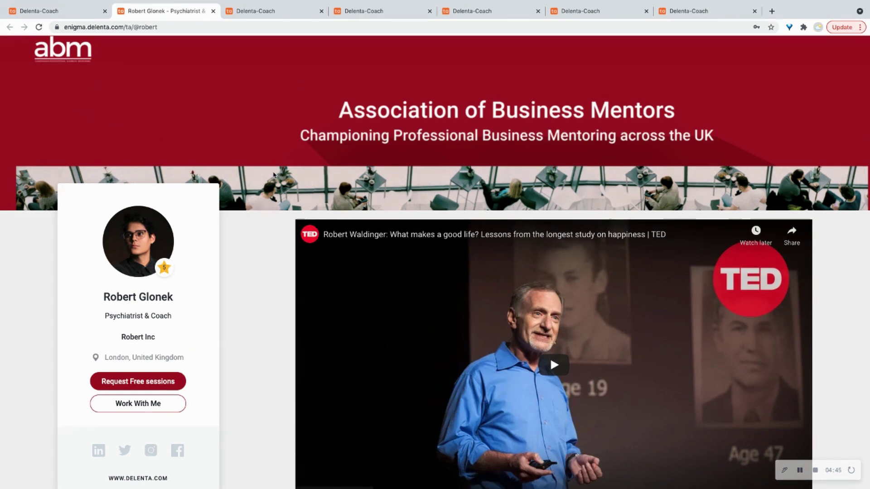
scroll(273, 175, "down", 2)
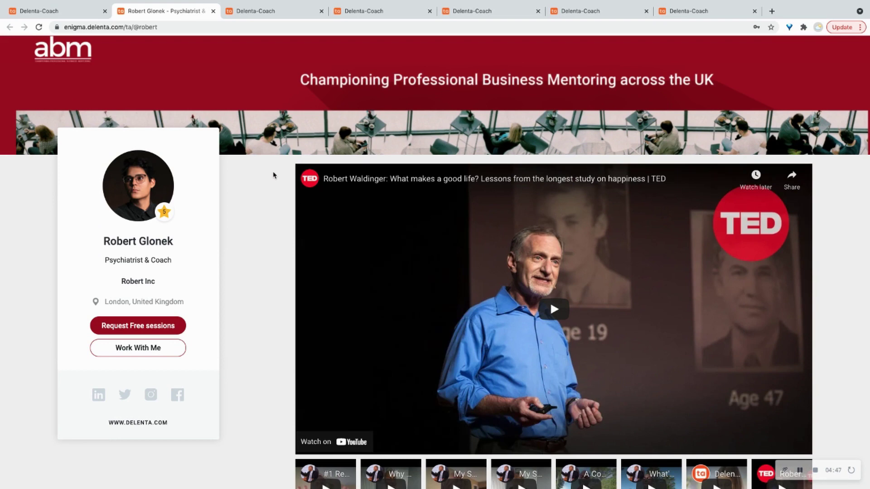
scroll(273, 175, "down", 2)
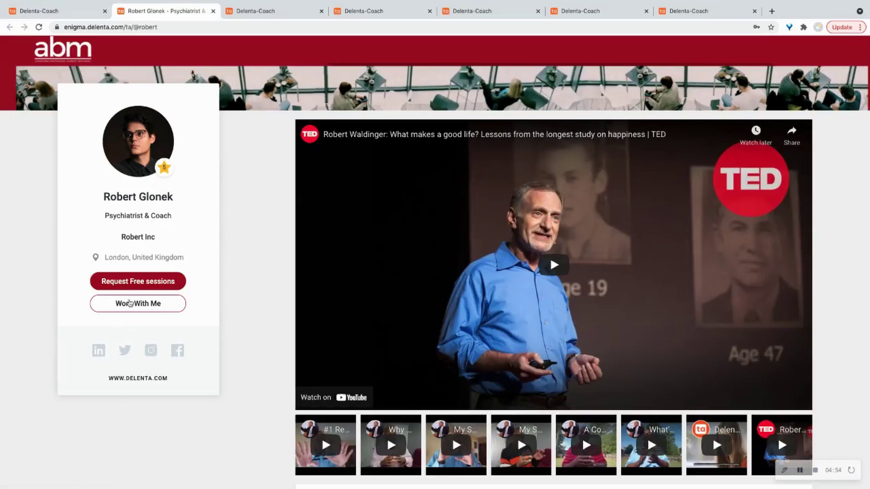
left_click(158, 292)
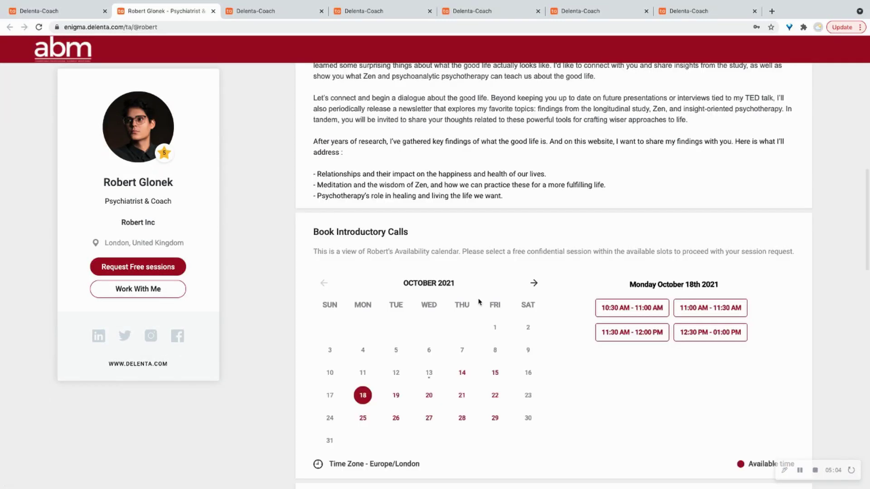
scroll(545, 328, "down", 1)
left_click(631, 333)
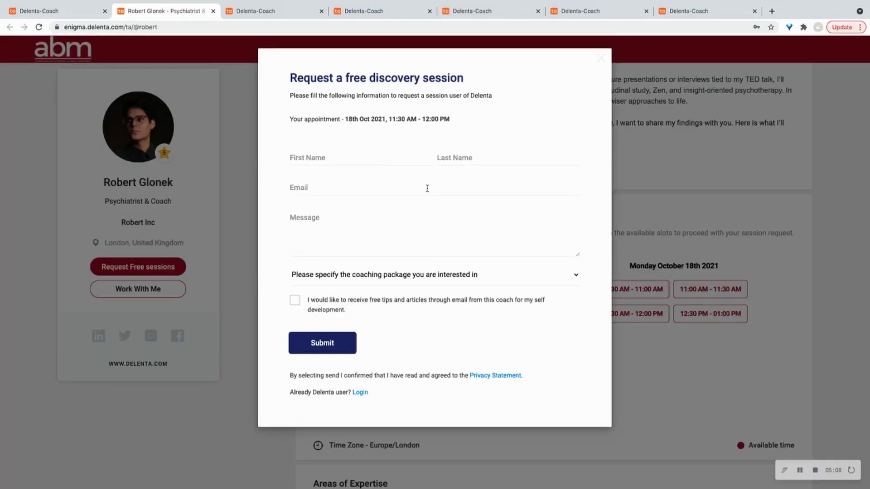
left_click(462, 280)
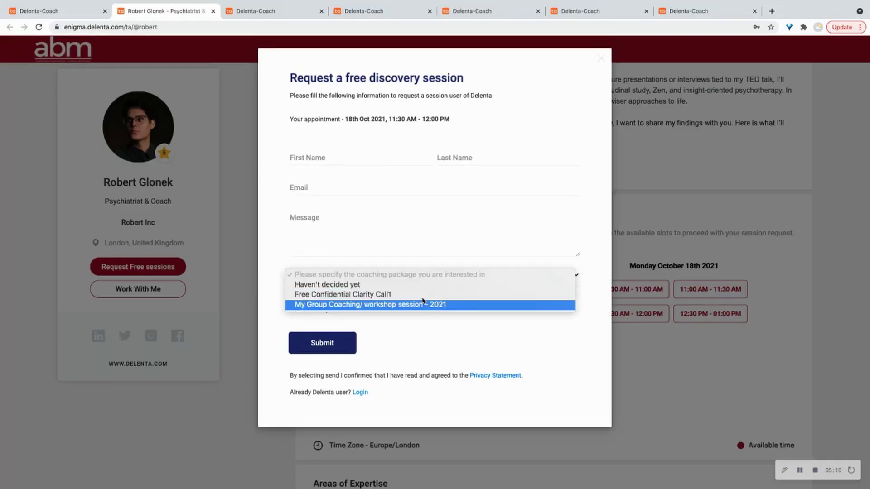
left_click(521, 339)
left_click(600, 58)
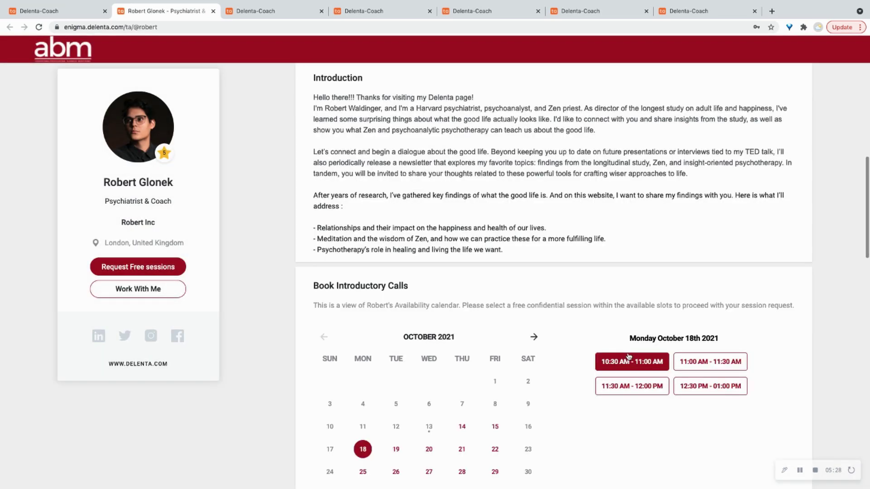
scroll(554, 262, "up", 3)
scroll(554, 262, "up", 3)
scroll(554, 263, "up", 3)
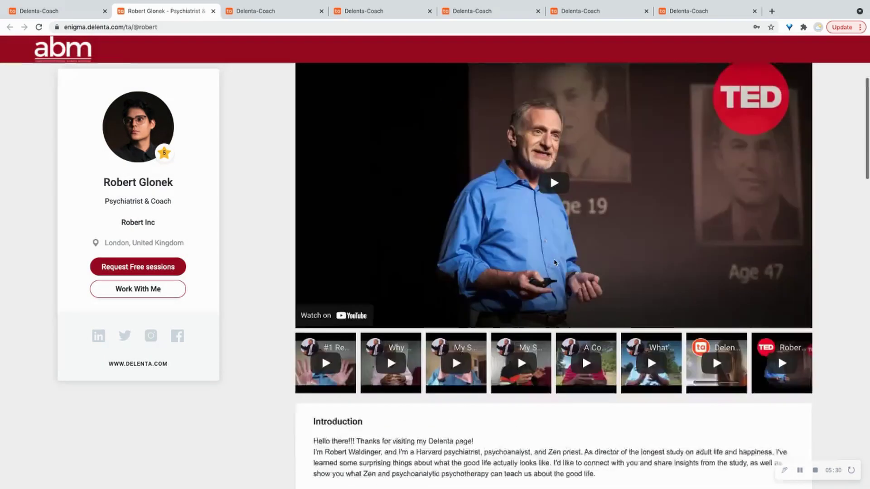
scroll(408, 245, "up", 2)
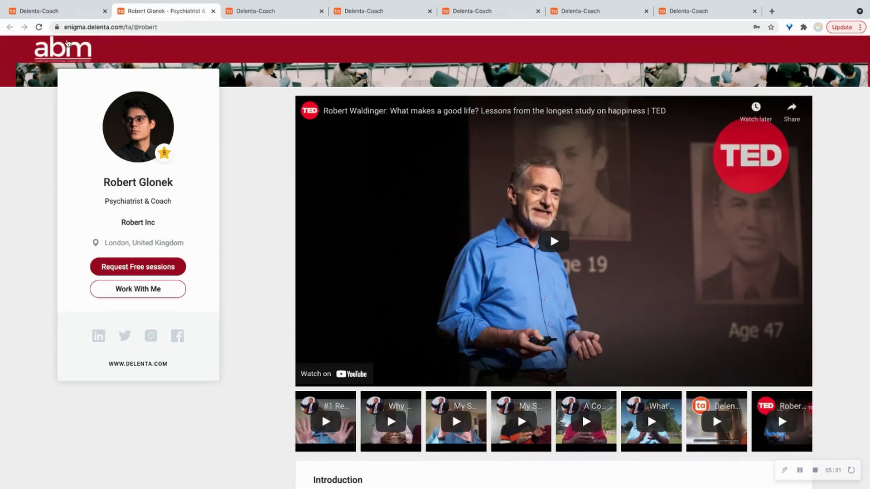
scroll(582, 413, "down", 10)
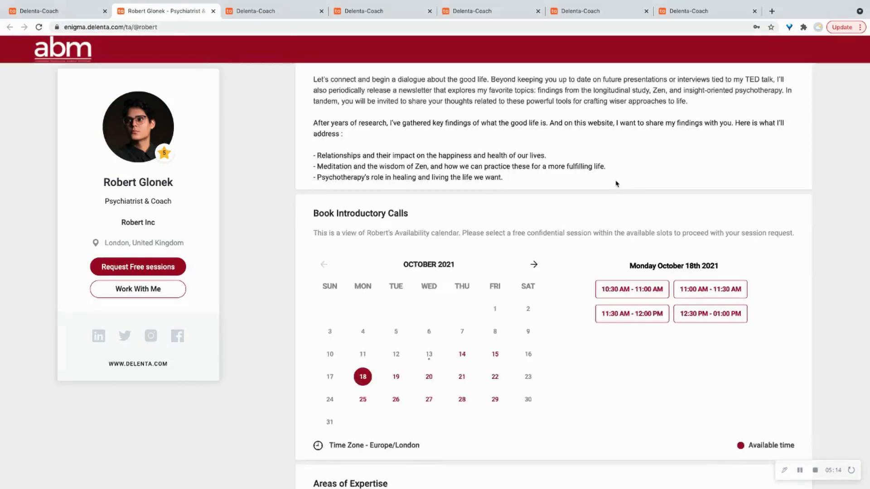
scroll(616, 183, "down", 5)
scroll(616, 182, "down", 5)
scroll(616, 182, "down", 3)
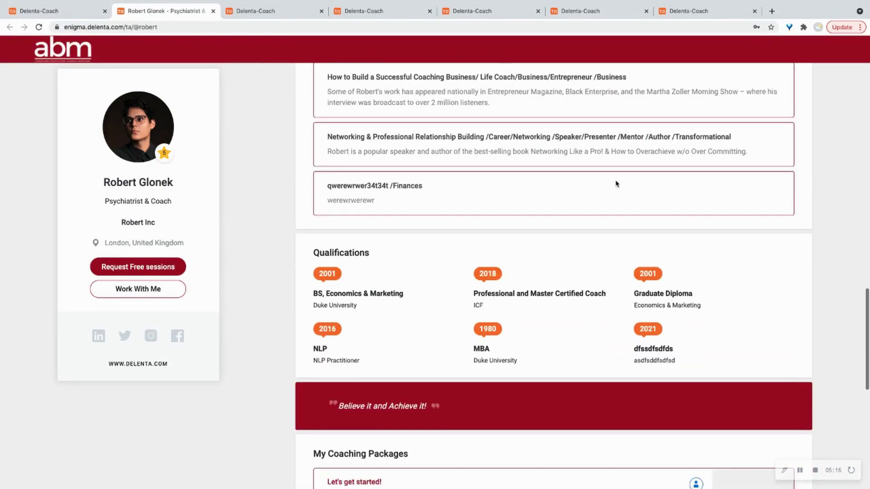
scroll(616, 183, "down", 4)
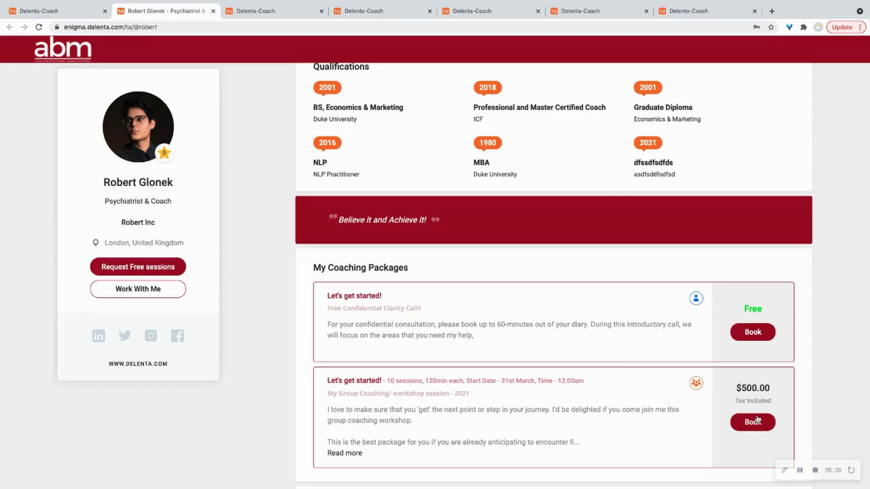
scroll(628, 356, "down", 1)
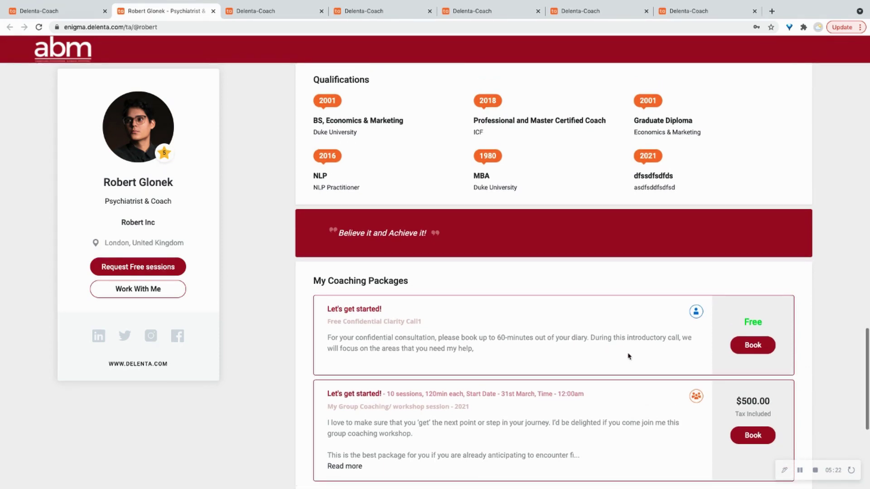
scroll(627, 356, "down", 3)
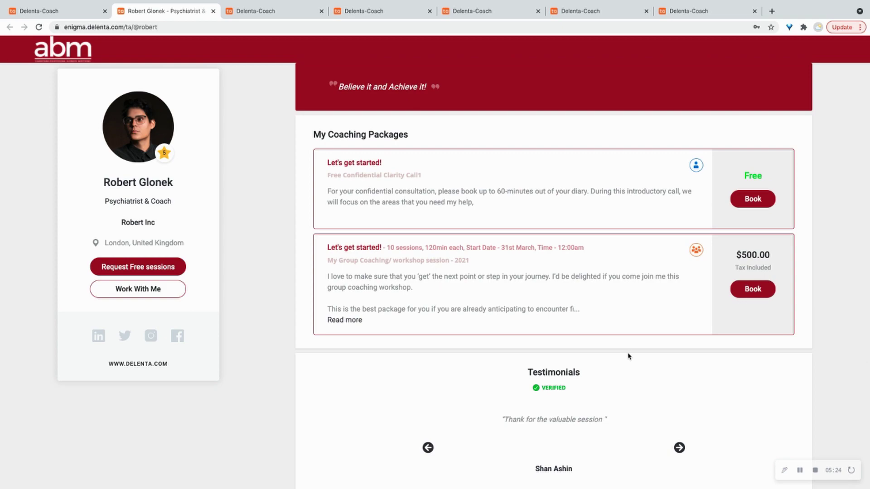
scroll(628, 356, "up", 3)
scroll(628, 356, "up", 8)
scroll(629, 356, "up", 3)
scroll(627, 356, "up", 3)
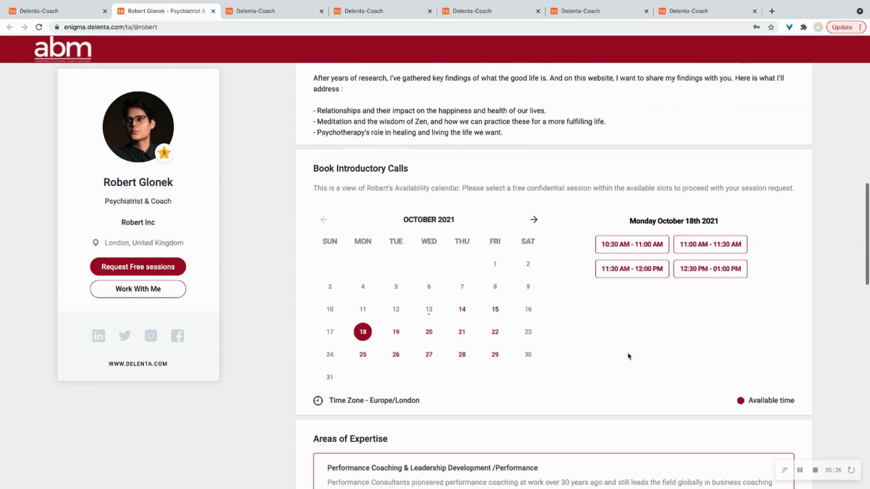
scroll(627, 356, "up", 1)
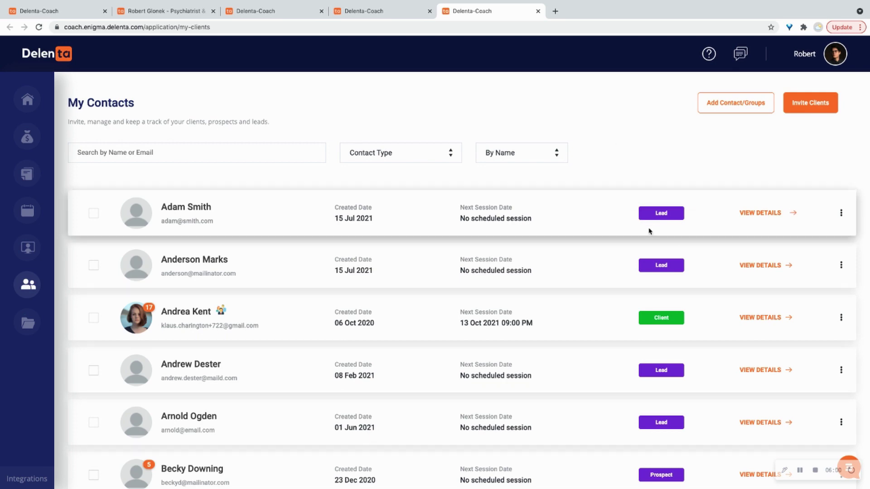
scroll(649, 231, "down", 1)
scroll(325, 231, "down", 1)
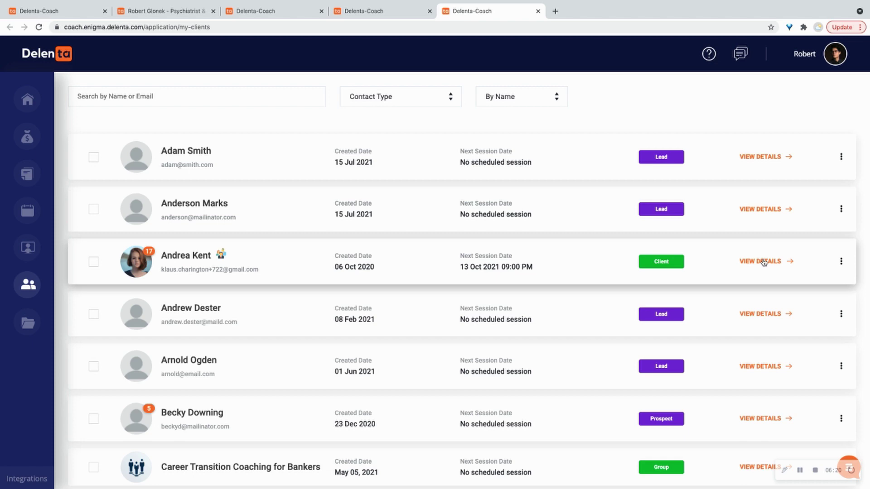
Step: View the Client contact's details, her task list and the expanded ongoing payment record
left_click(764, 262)
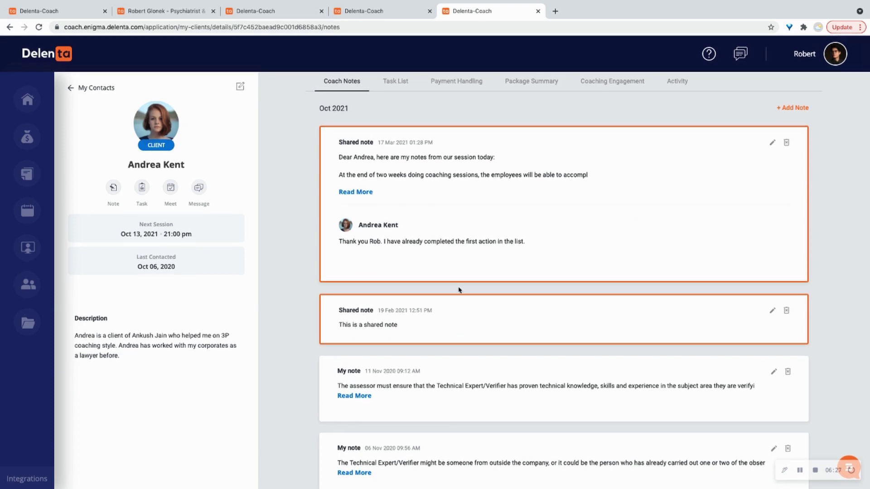
left_click(397, 81)
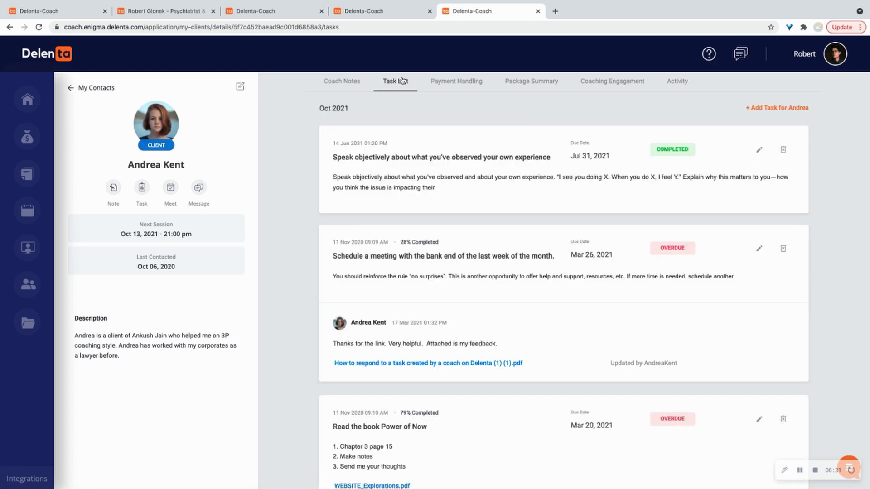
left_click(456, 81)
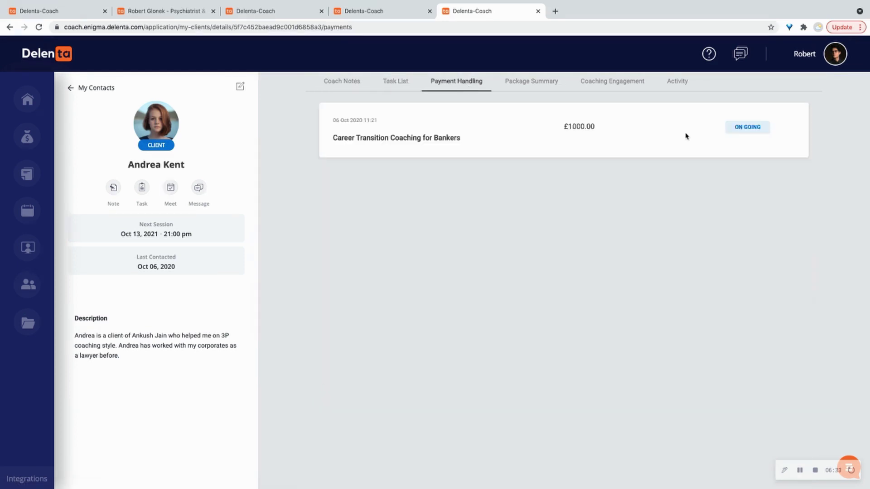
left_click(792, 128)
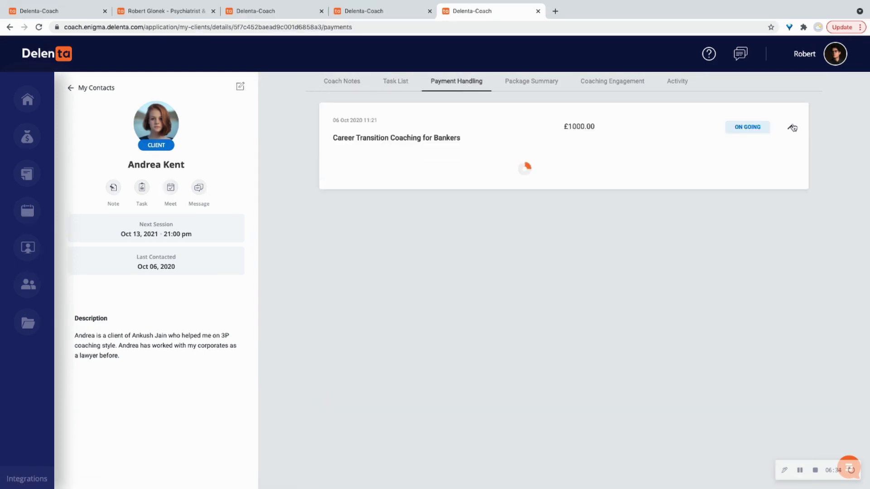
Step: Review her Package Summary sessions, Coaching Engagements and Activity list
left_click(531, 81)
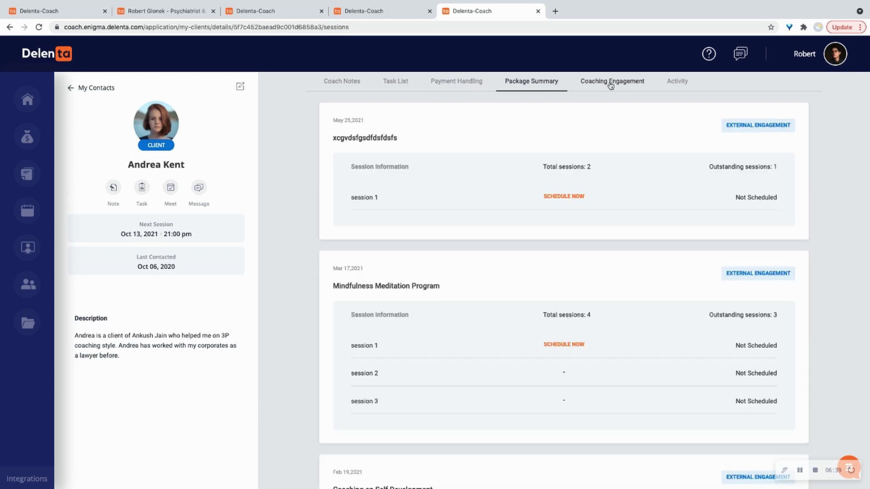
left_click(612, 81)
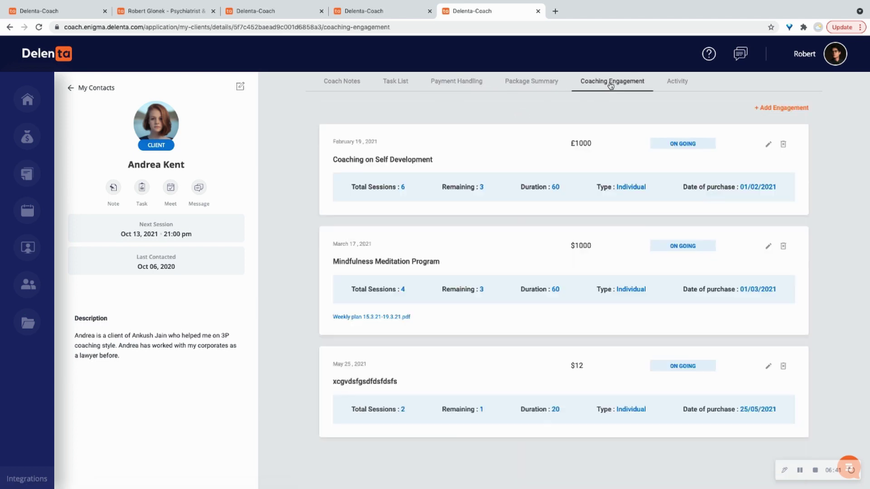
left_click(677, 81)
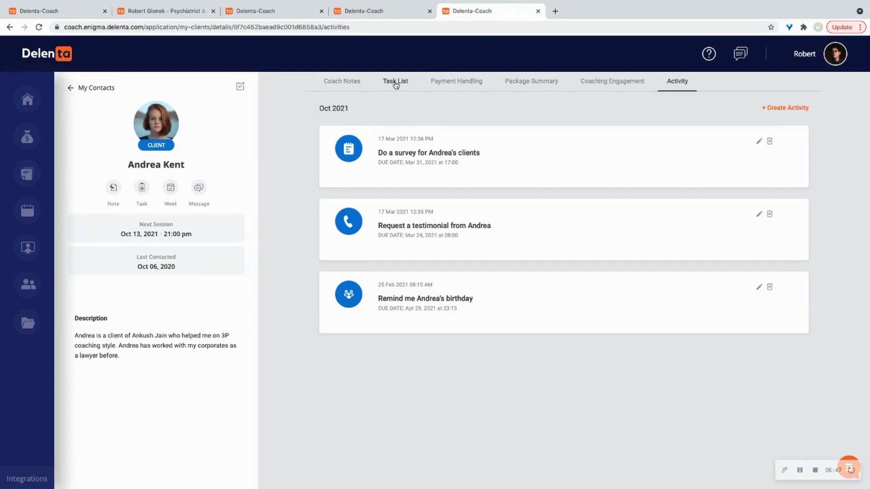
left_click(170, 188)
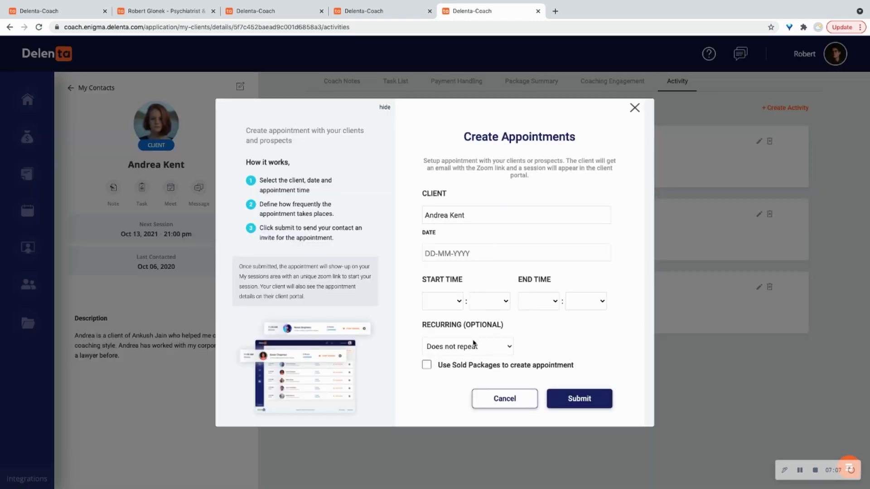
left_click(426, 367)
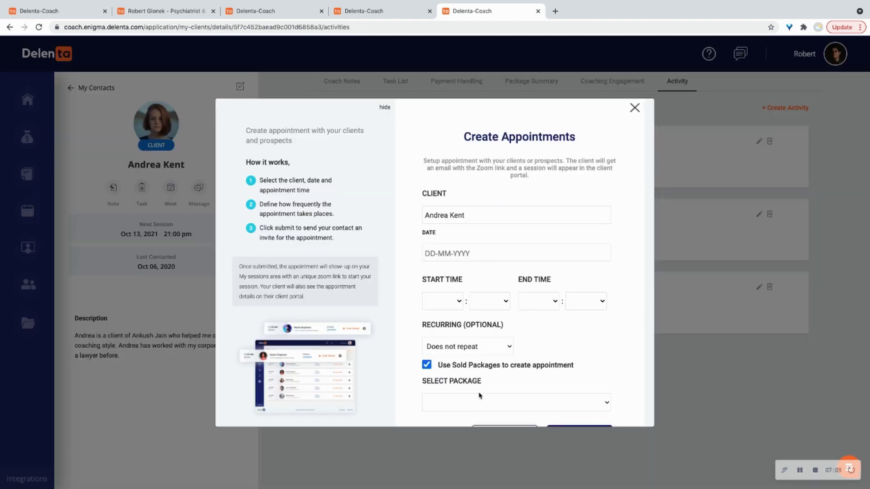
left_click(485, 403)
left_click(634, 108)
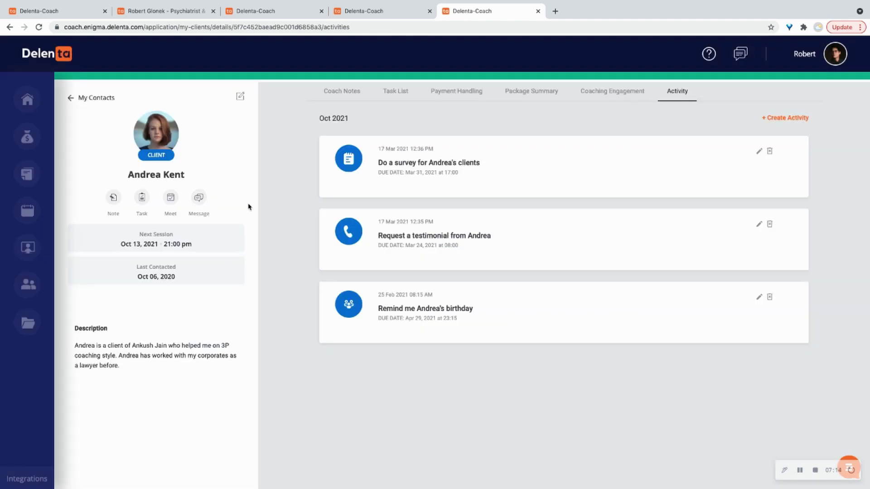
left_click(198, 197)
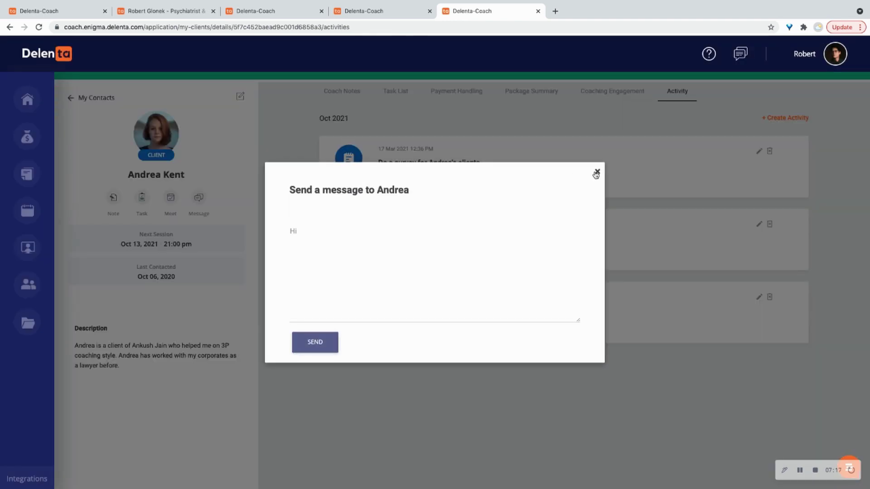
left_click(596, 173)
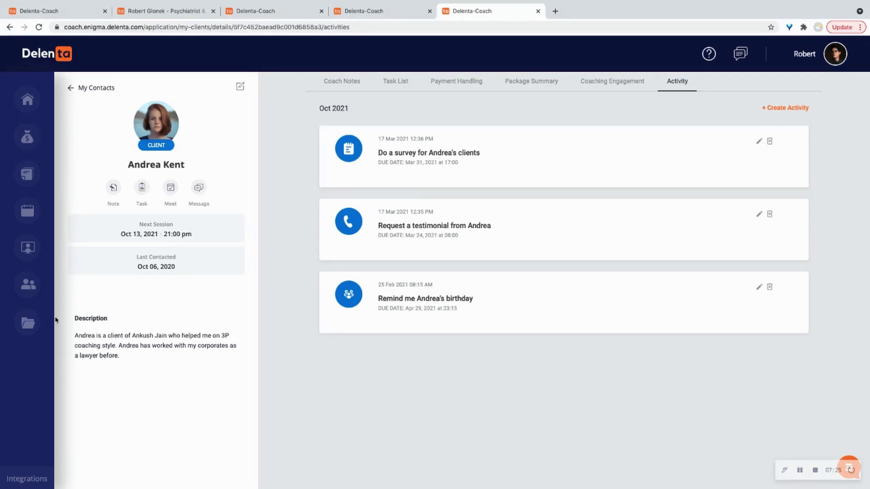
Step: Show My Resources with the coach's folders, files and storage usage
left_click(28, 323)
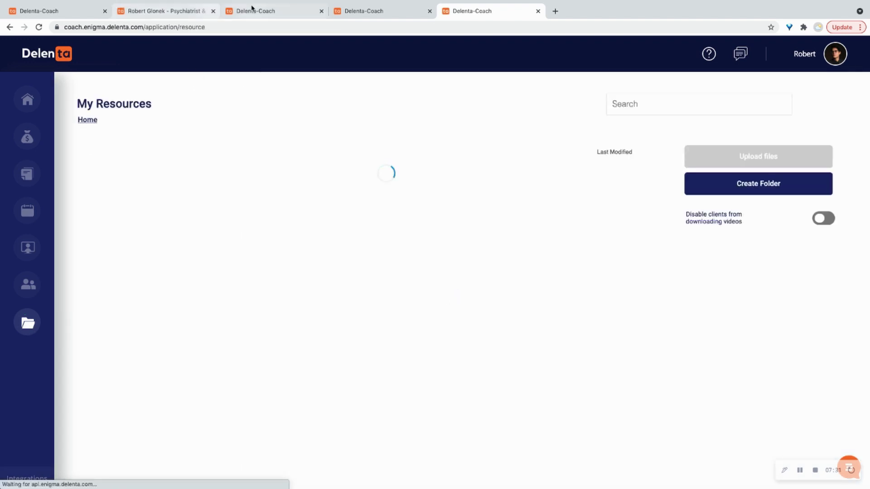
scroll(189, 233, "down", 2)
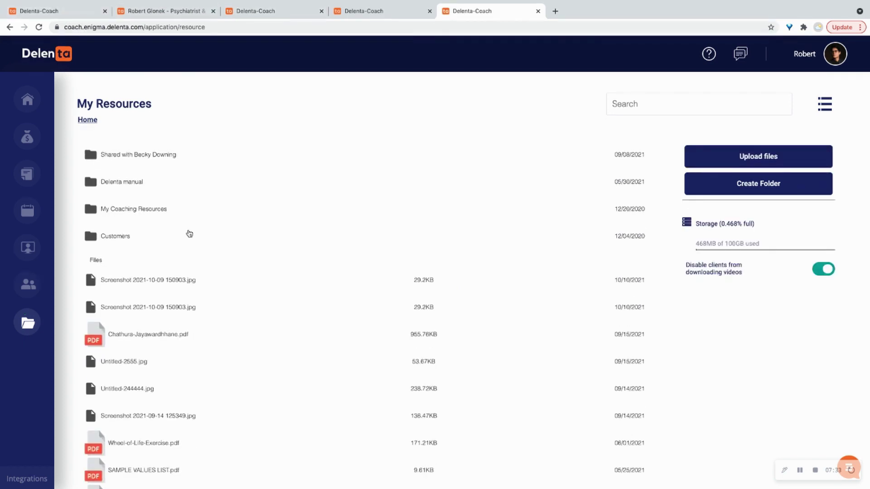
scroll(189, 232, "down", 1)
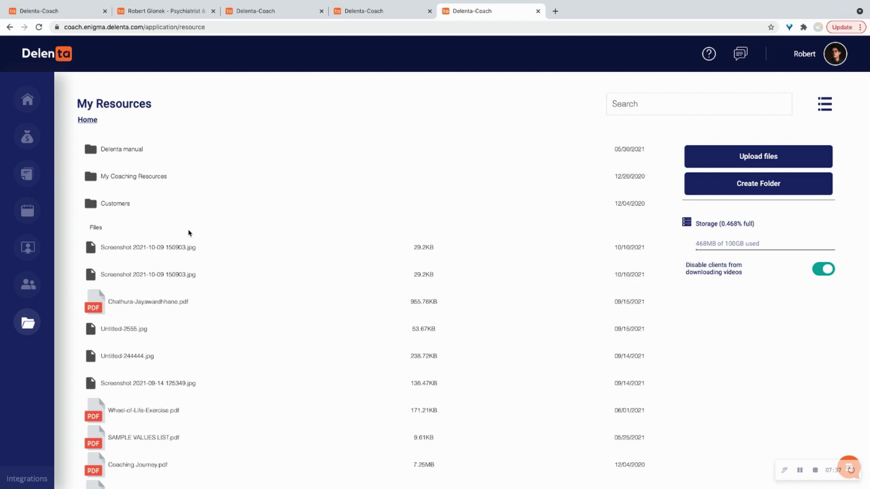
Step: Load app.delenta.com in a new tab to reach the client portal dashboard
key("ctrl+t")
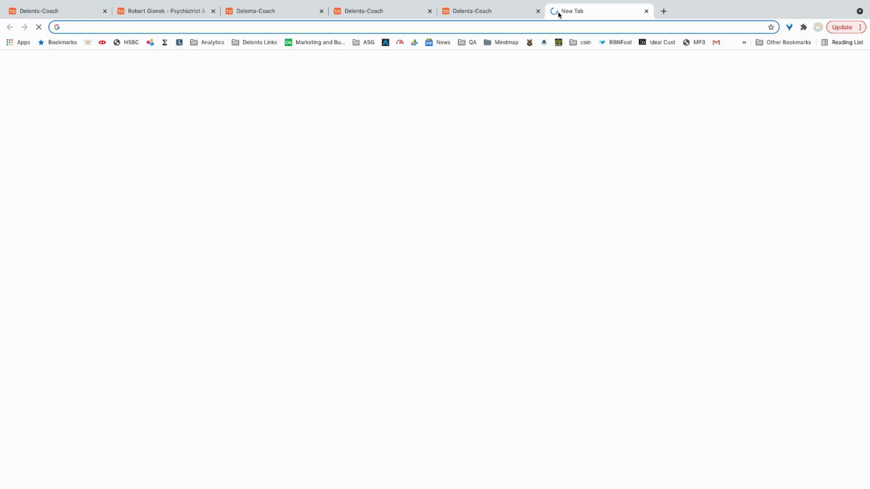
type("app.delenta.com")
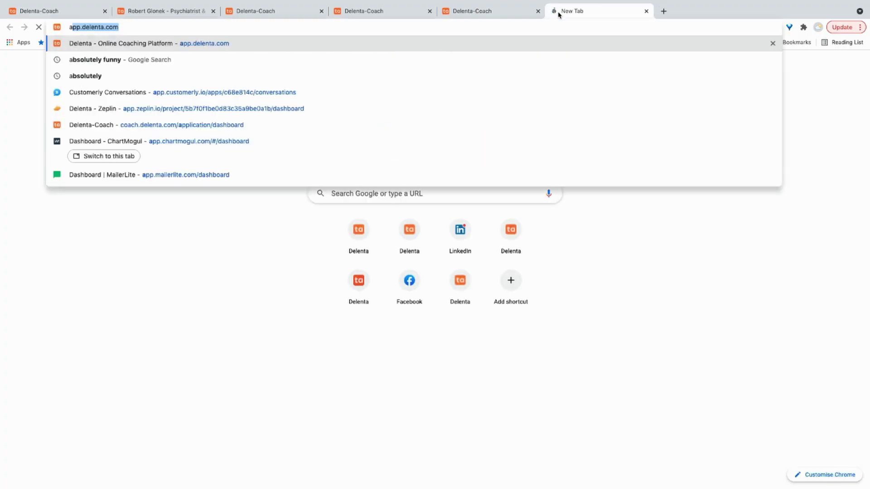
key("Return")
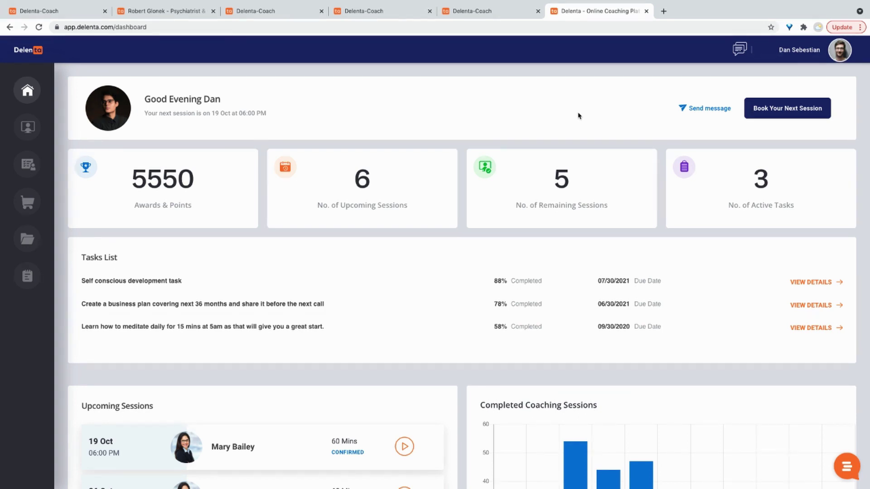
scroll(427, 95, "down", 3)
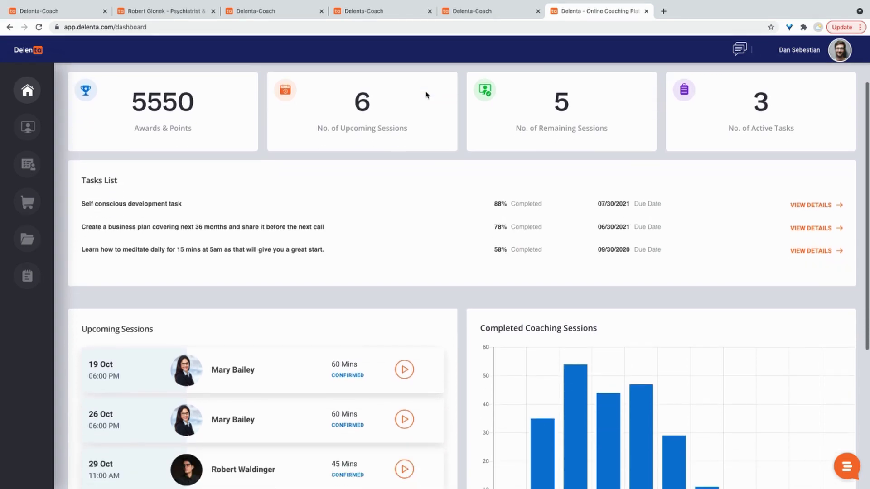
scroll(427, 136, "down", 3)
scroll(244, 338, "down", 1)
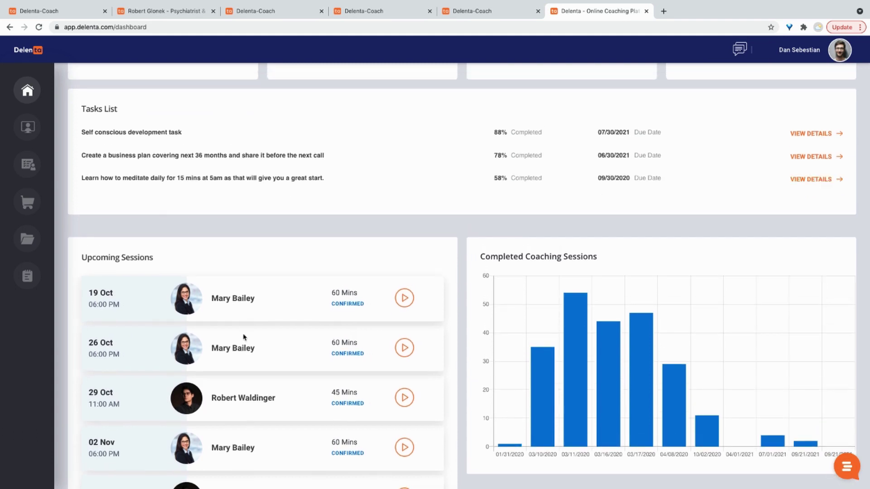
scroll(244, 338, "up", 1)
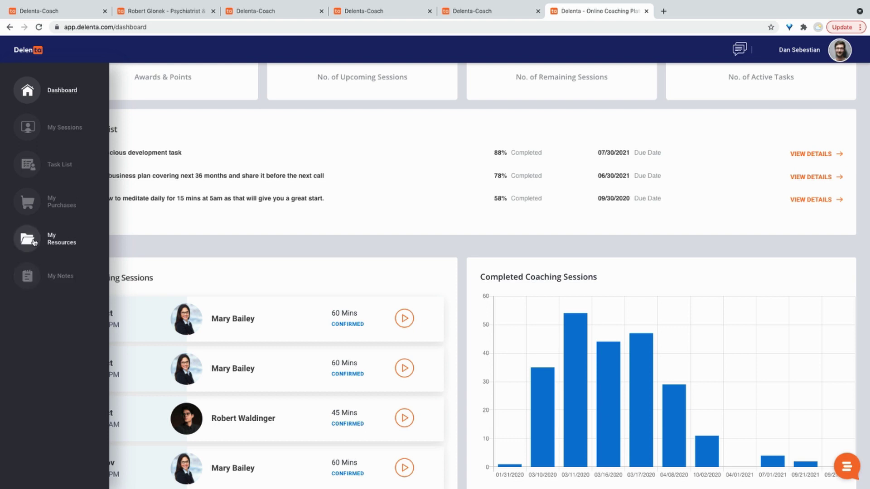
Step: Look through the client's shared My Resources files, then switch to My Notes
left_click(52, 238)
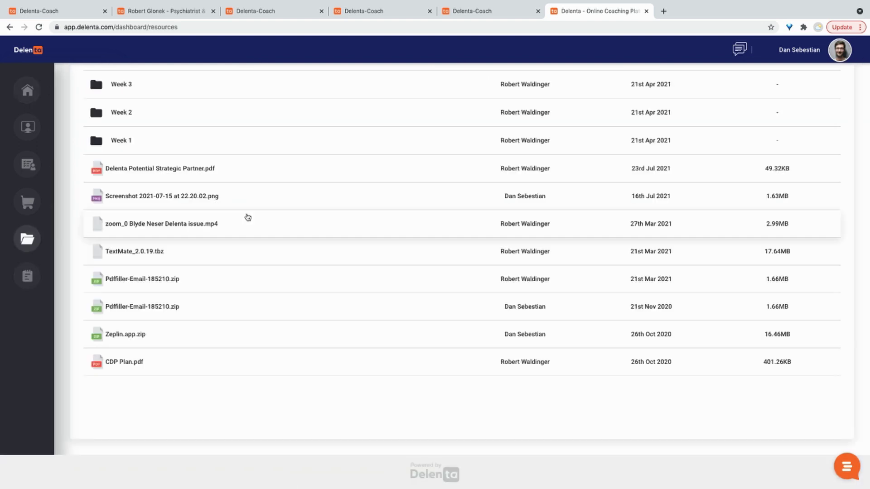
scroll(247, 217, "up", 3)
scroll(247, 217, "down", 2)
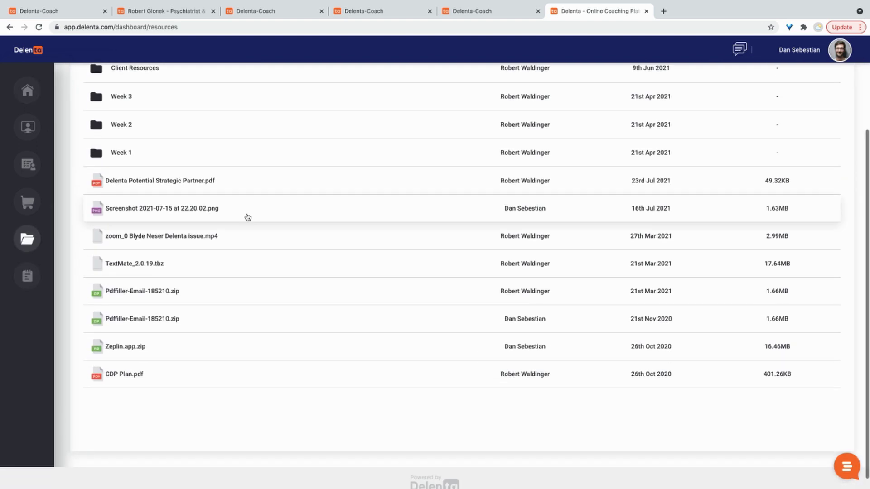
left_click(28, 276)
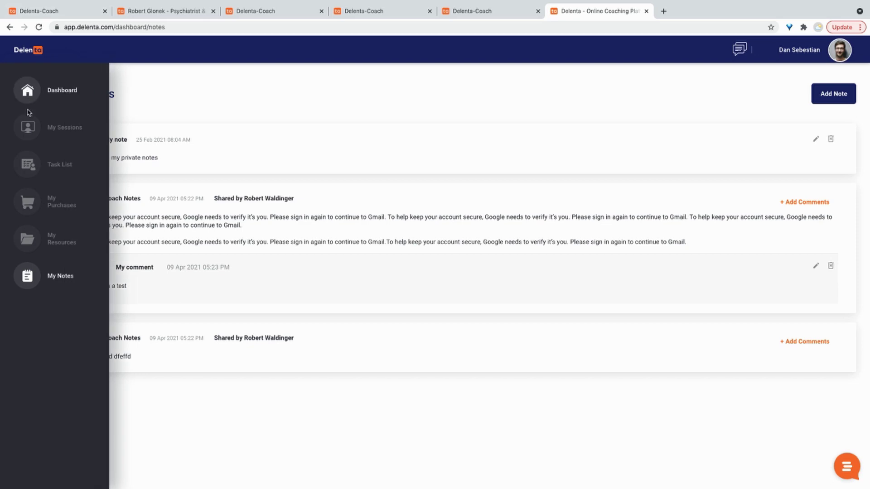
Step: From the client dashboard, view the Self conscious development task and its Note to Coach form, then go back to the tasks list
left_click(27, 90)
left_click(170, 281)
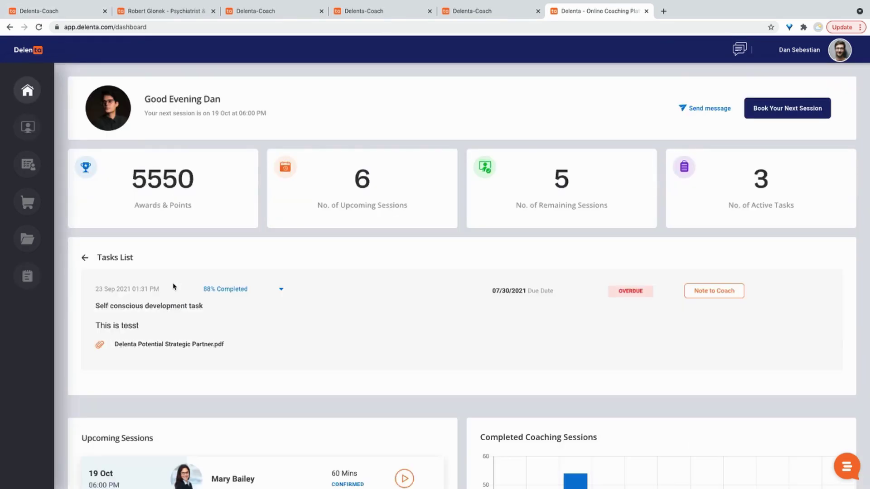
left_click(714, 290)
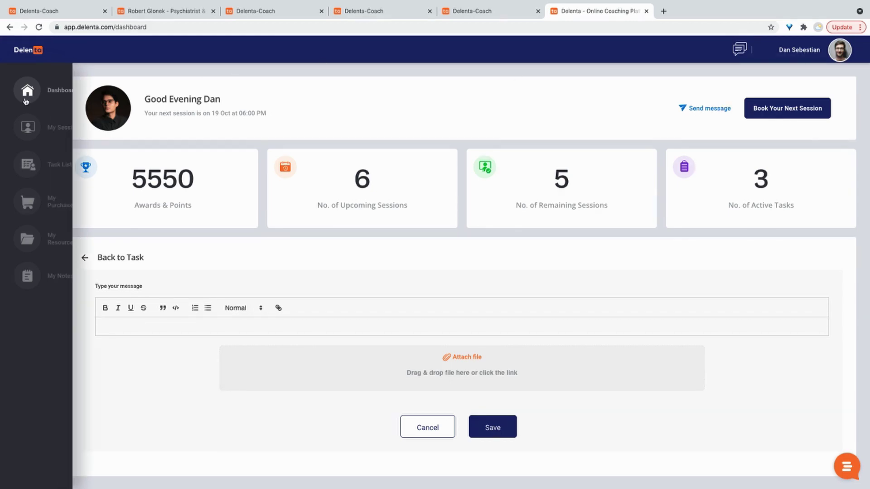
left_click(28, 92)
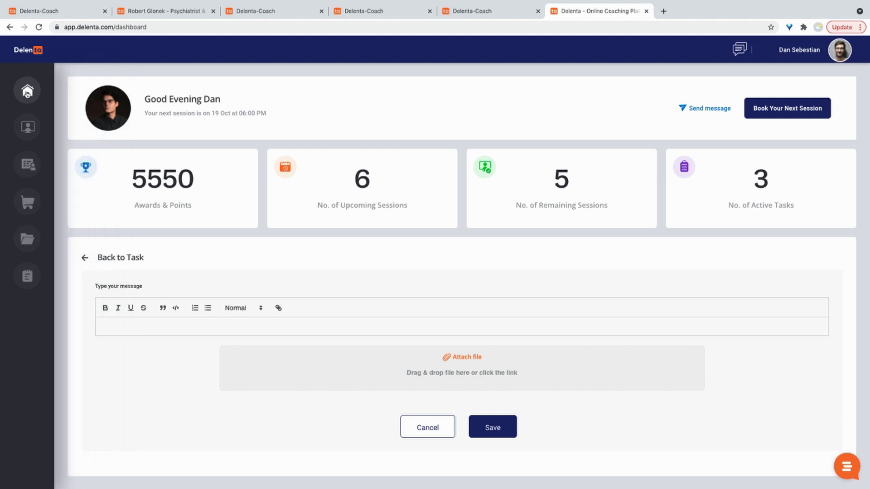
left_click(88, 259)
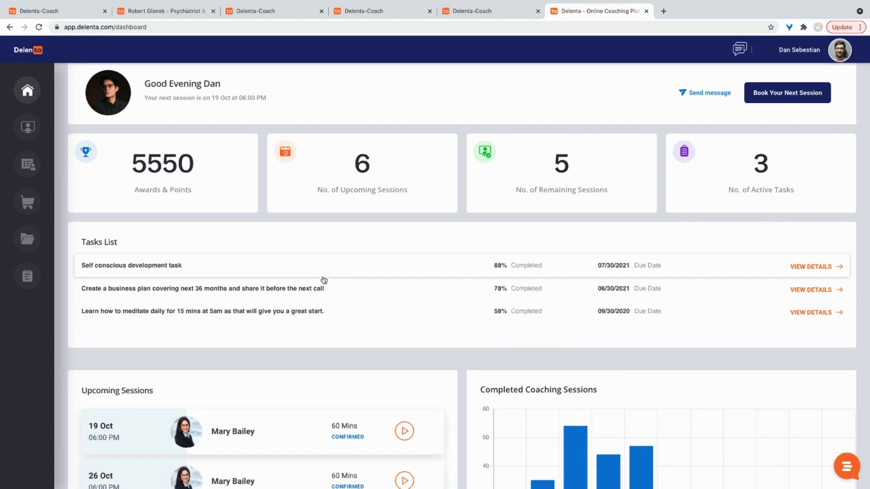
scroll(315, 275, "down", 8)
scroll(324, 280, "up", 8)
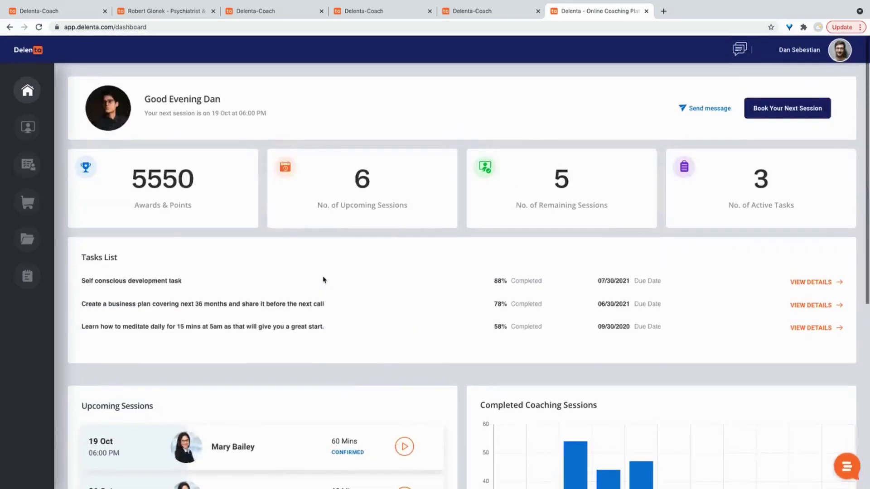
Step: Return to the Delenta-Coach tab and show the coach dashboard with sessions, leads and income trends
left_click(62, 12)
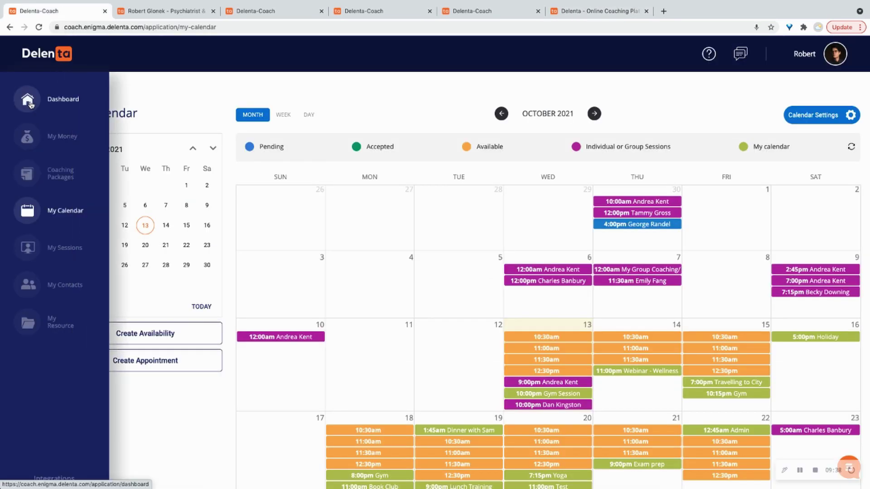
left_click(27, 100)
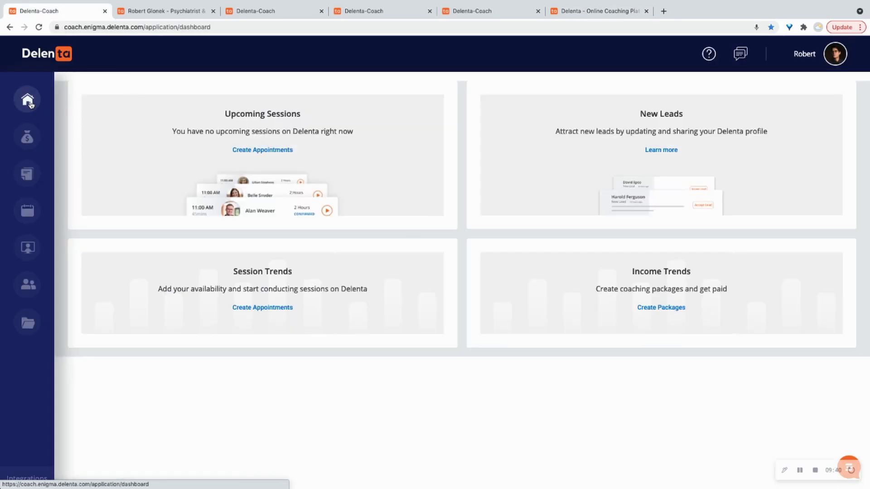